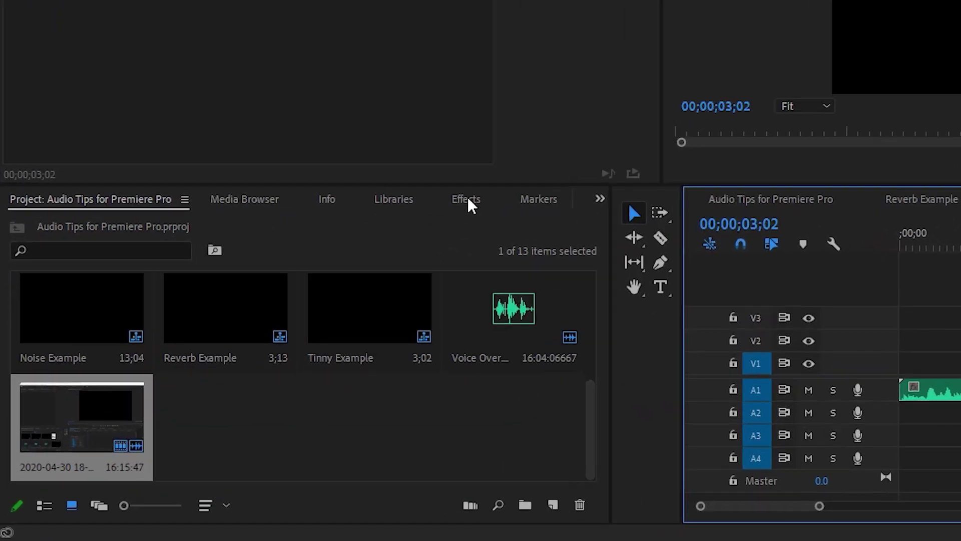
Search 'para' and drag Parametric Equalizer onto the Tinny Example A1 clip, opening its editor
left_click(258, 352)
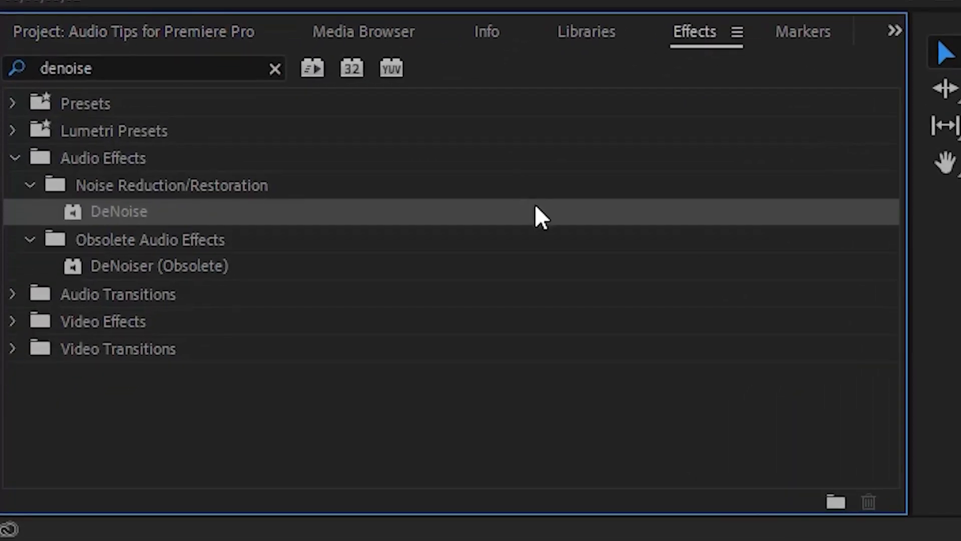
left_click(133, 69)
type("para")
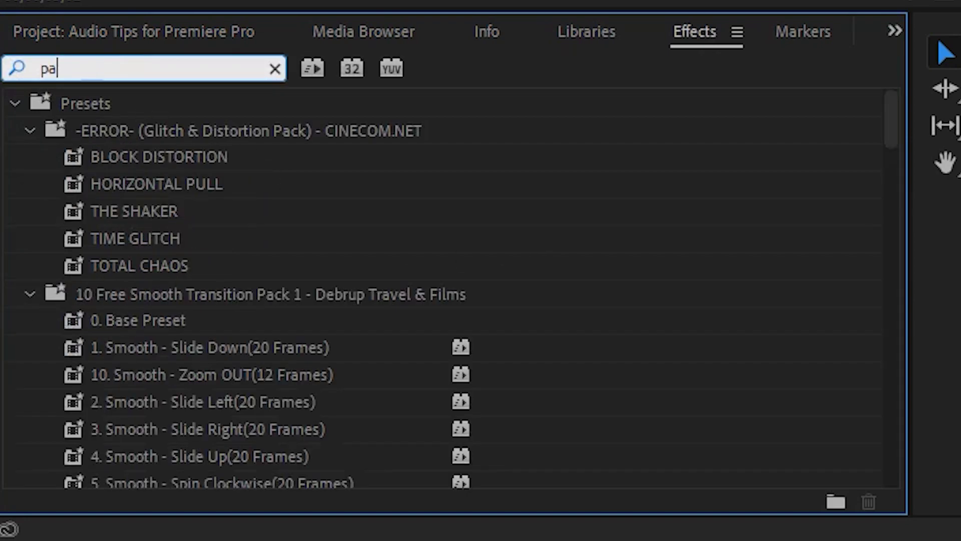
left_click(225, 208)
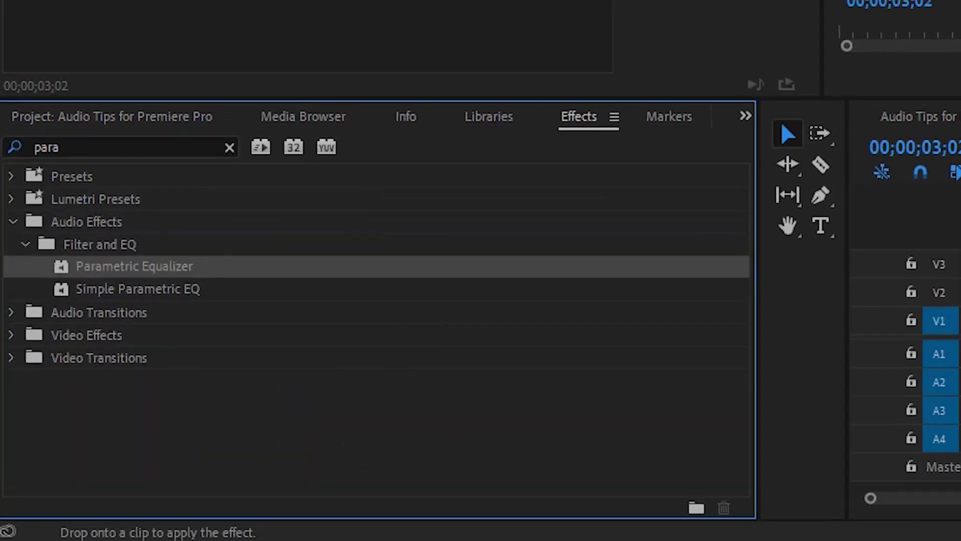
left_click_drag(134, 266, 881, 422)
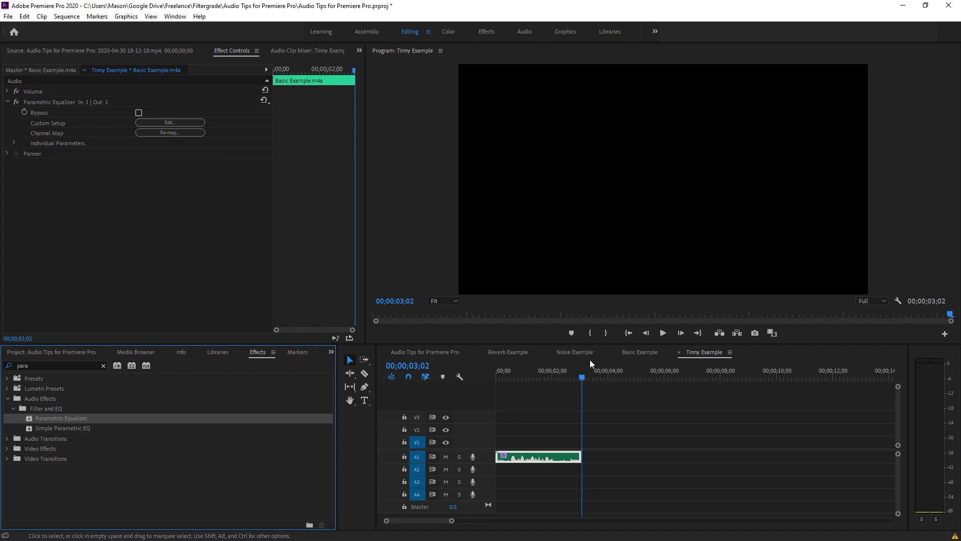
left_click(169, 123)
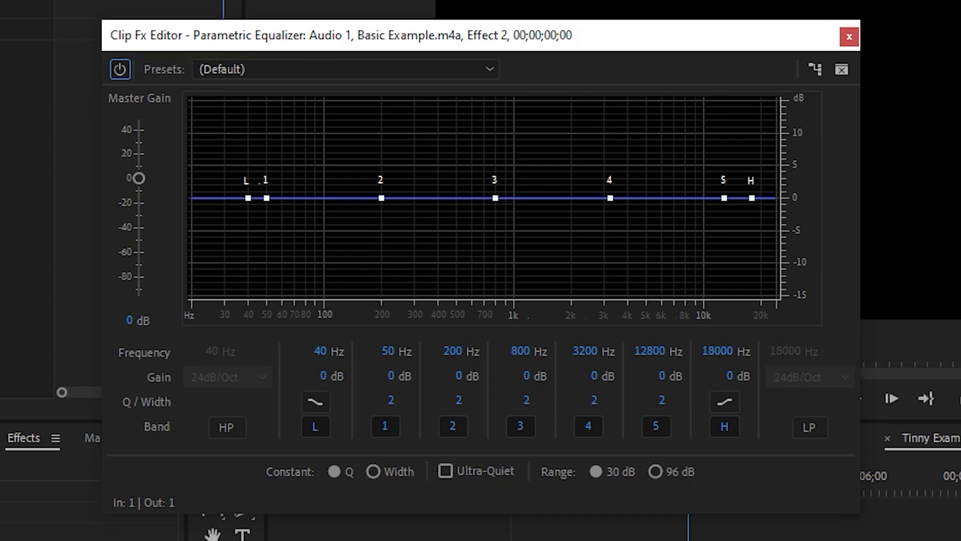
Audition the clip while trying L band frequencies of 120, 40 and 200 Hz, settling near 91 Hz, then close the editor
key("space")
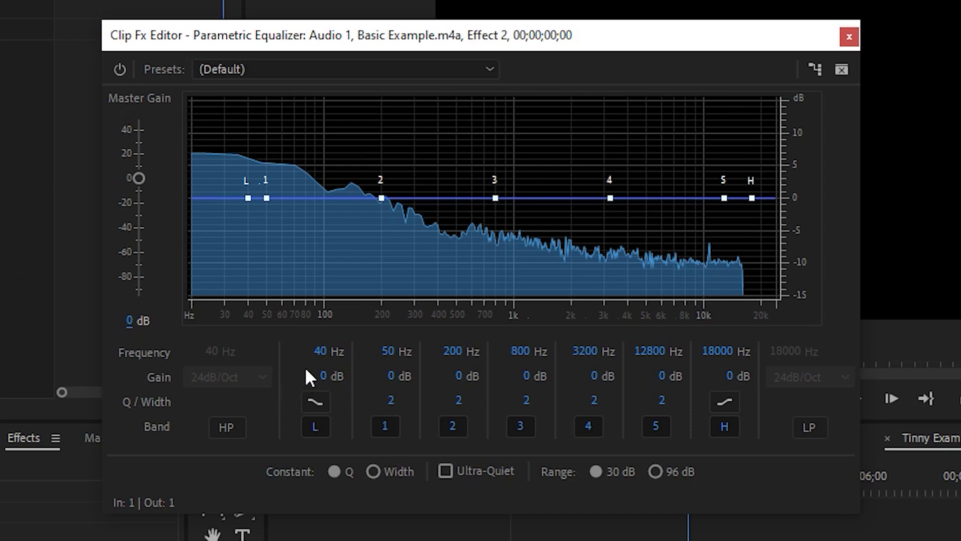
left_click(319, 353)
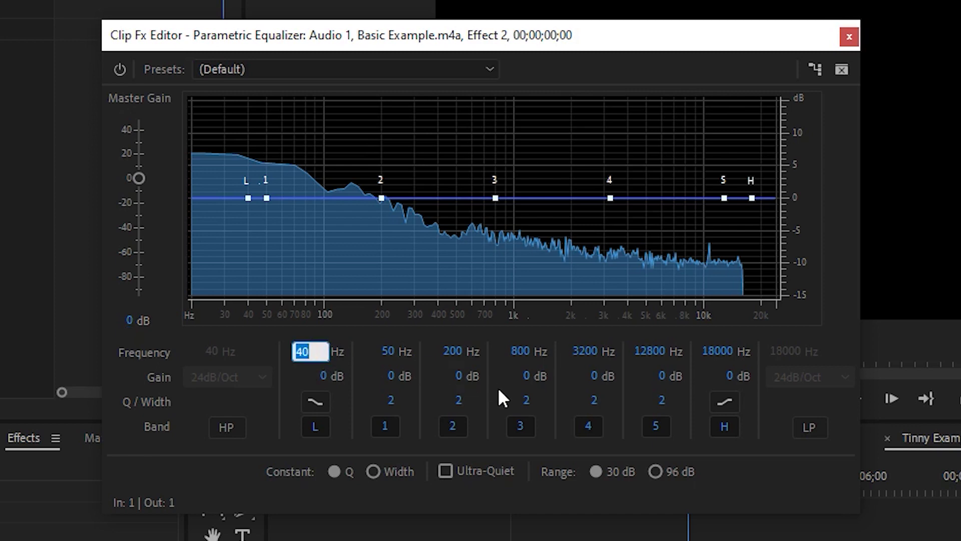
type("120")
key("Return")
key("space")
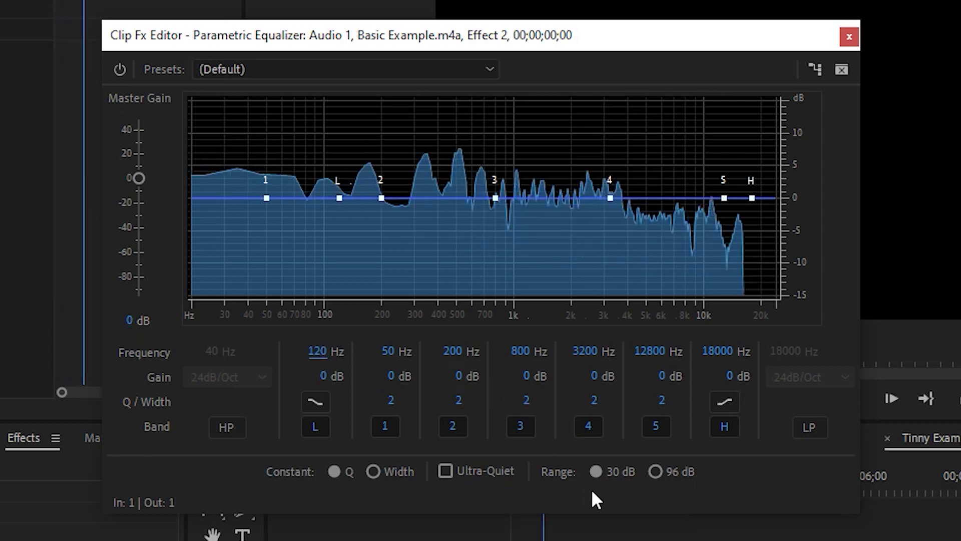
left_click(328, 356)
type("40")
key("Return")
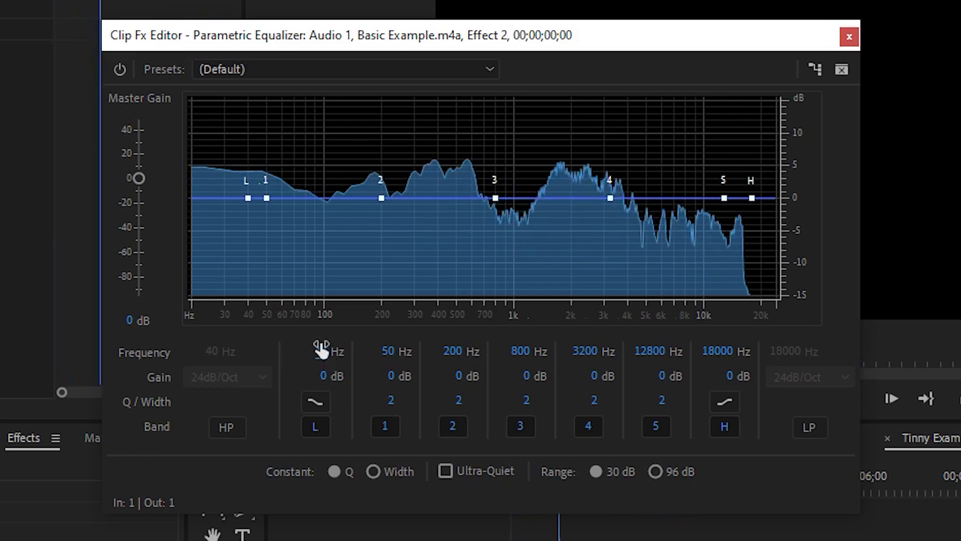
mouse_move(322, 353)
left_mouse_down()
mouse_move(409, 352)
mouse_move(414, 360)
left_mouse_up()
mouse_move(326, 358)
left_mouse_down()
mouse_move(292, 347)
mouse_move(307, 354)
left_mouse_up()
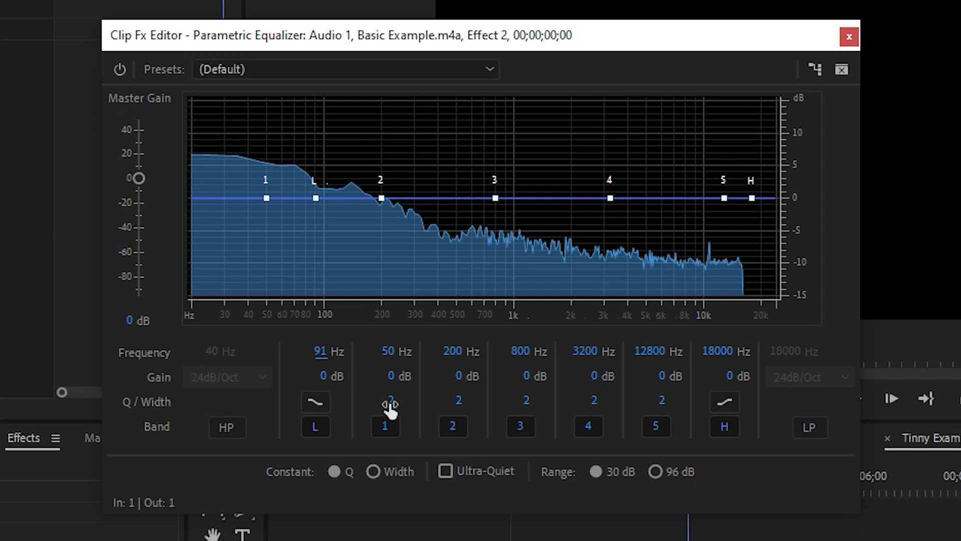
left_click(849, 37)
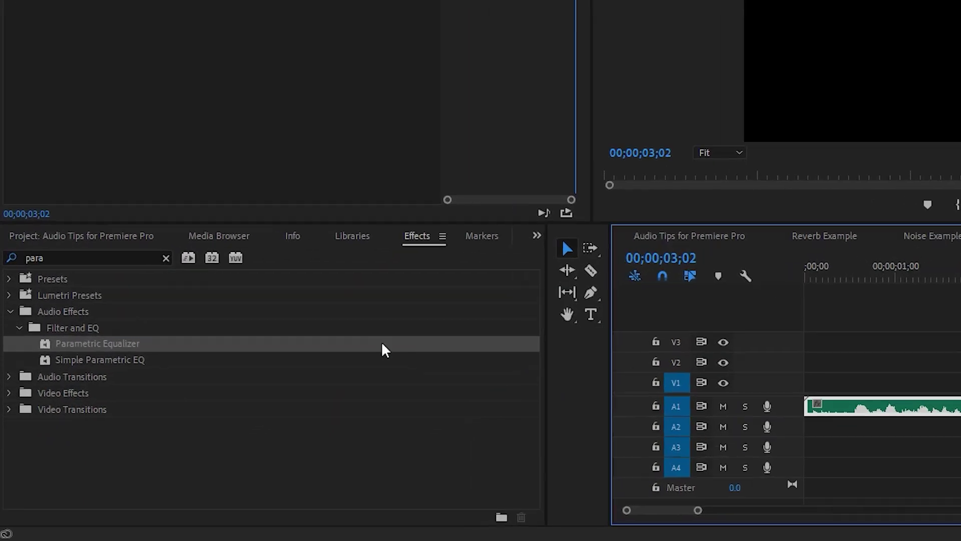
Search 'multi', drag Multiband Compressor onto the Basic Example A1 clip, and play from the start
left_click(12, 362)
type("multi")
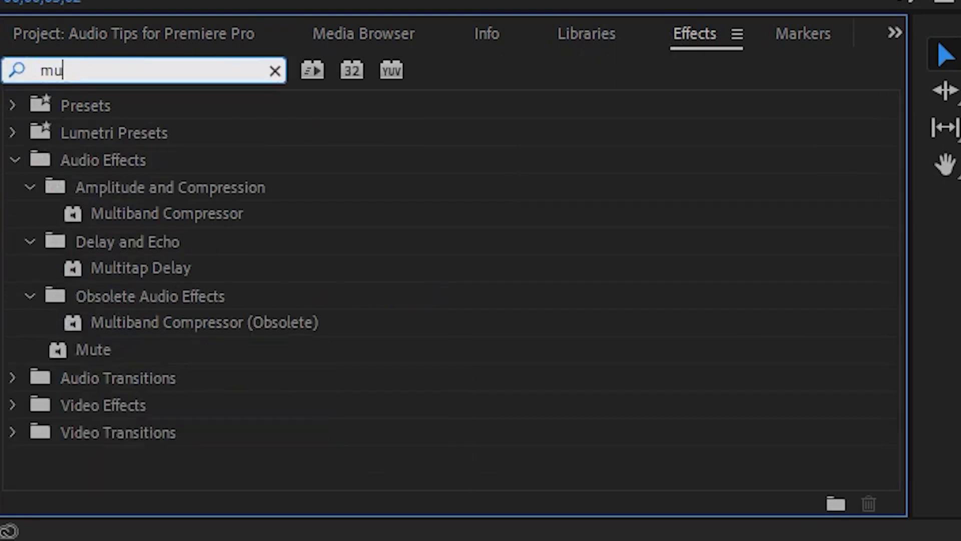
left_click_drag(180, 212, 866, 430)
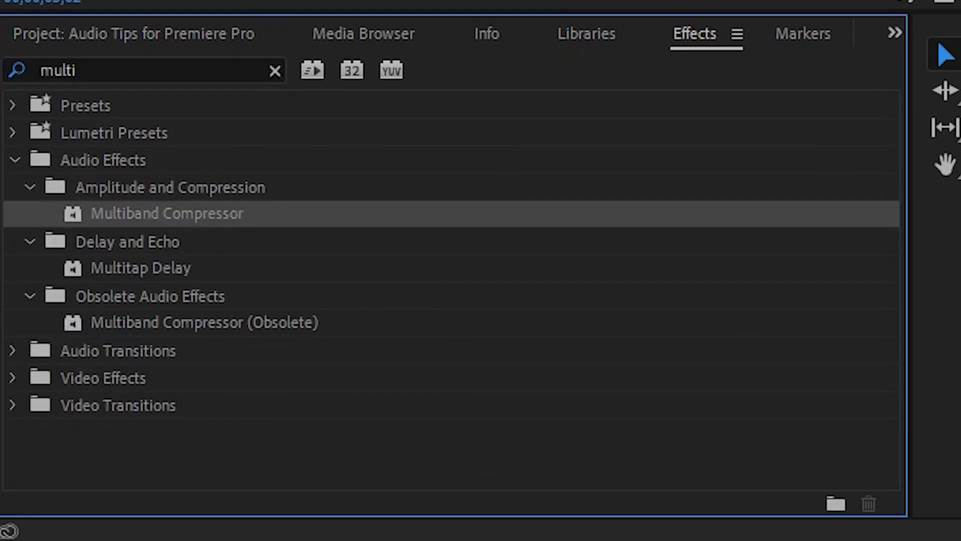
key("Home")
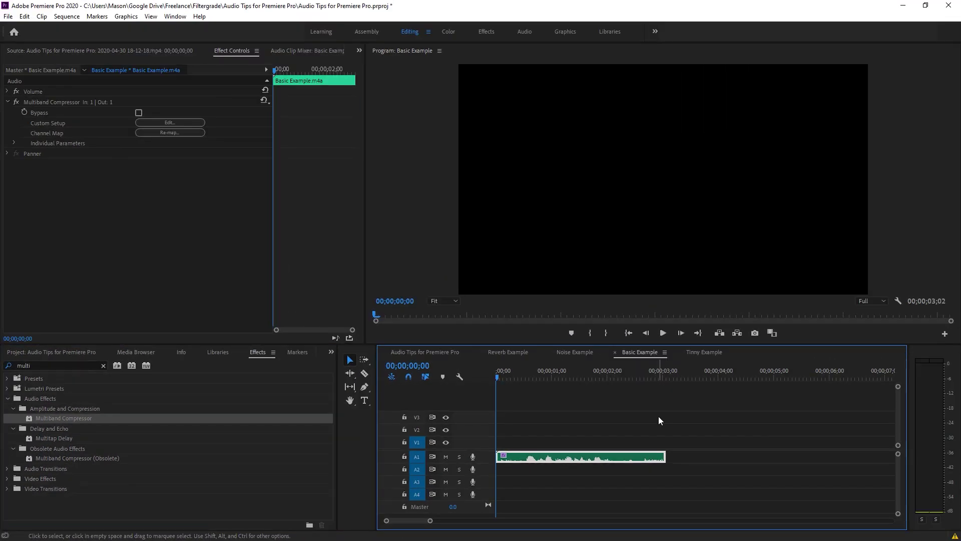
key("space")
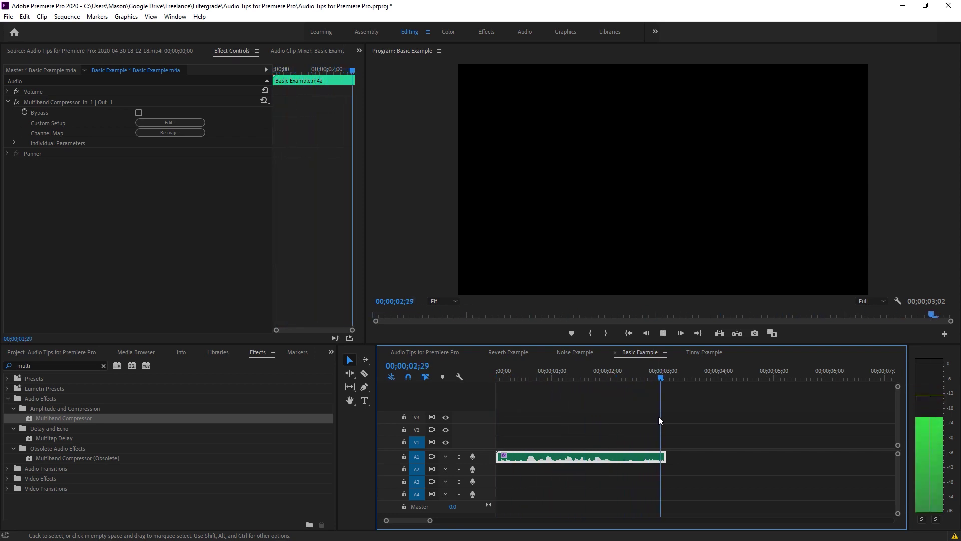
left_click(169, 122)
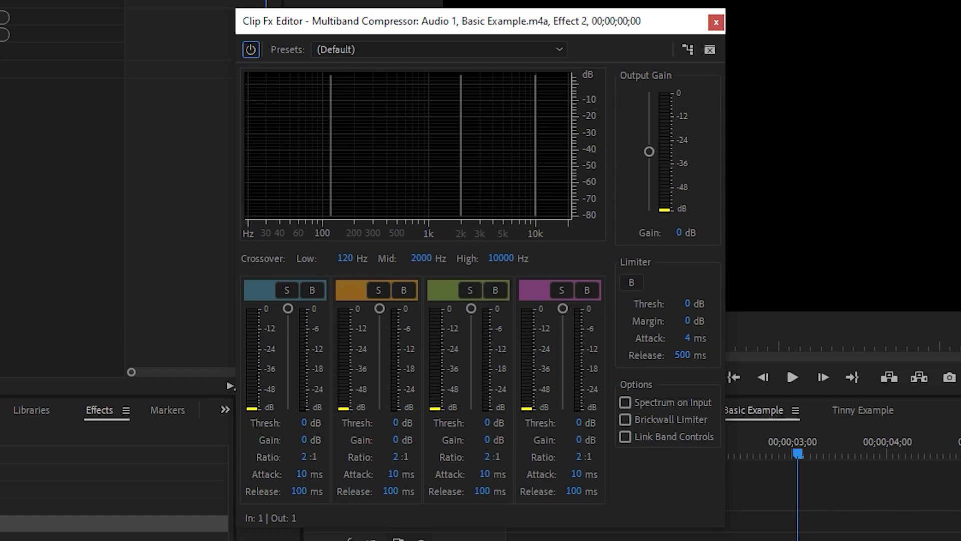
Load the Broadcast compressor preset, audition it, and lower band 1 gain to 0.1 dB
left_click(553, 49)
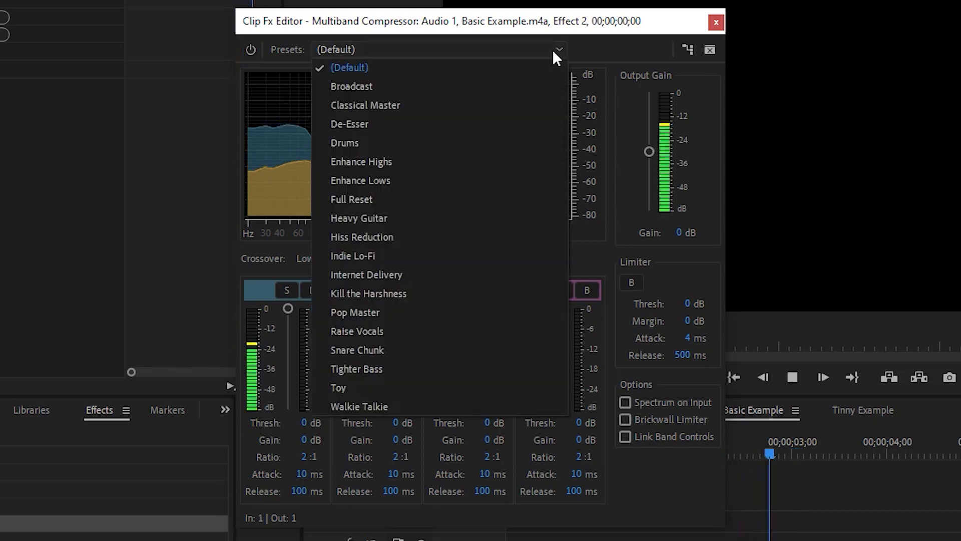
left_click(351, 90)
key("space")
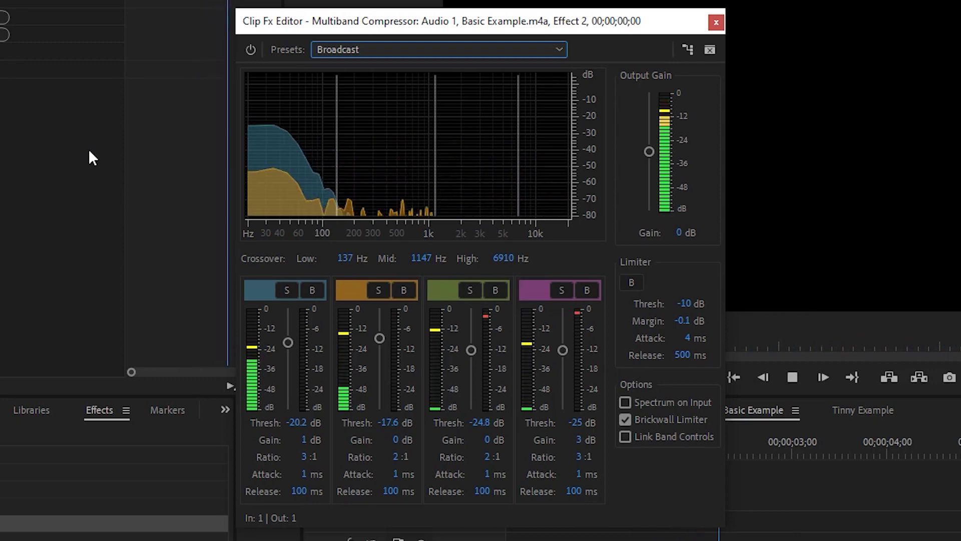
key("space")
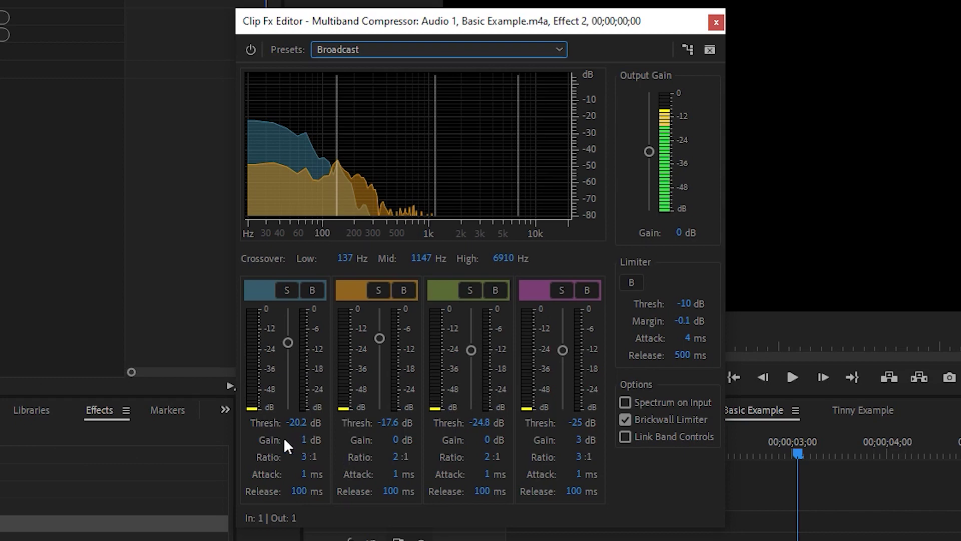
mouse_move(308, 437)
left_mouse_down()
mouse_move(271, 439)
mouse_move(324, 440)
left_mouse_up()
Lower band 1 gain to -1.7 dB and band 4 gain to -2.3 dB while auditioning
key("space")
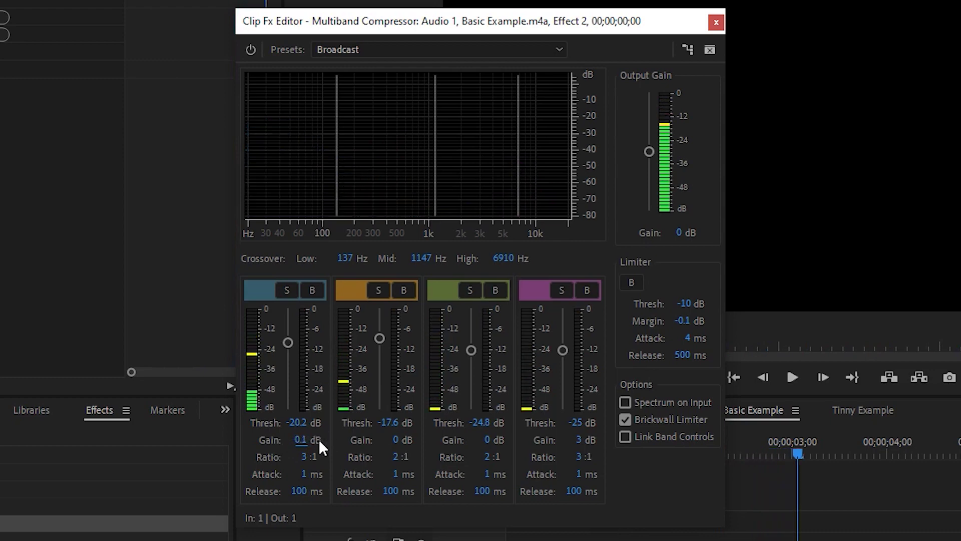
left_click_drag(307, 440, 333, 452)
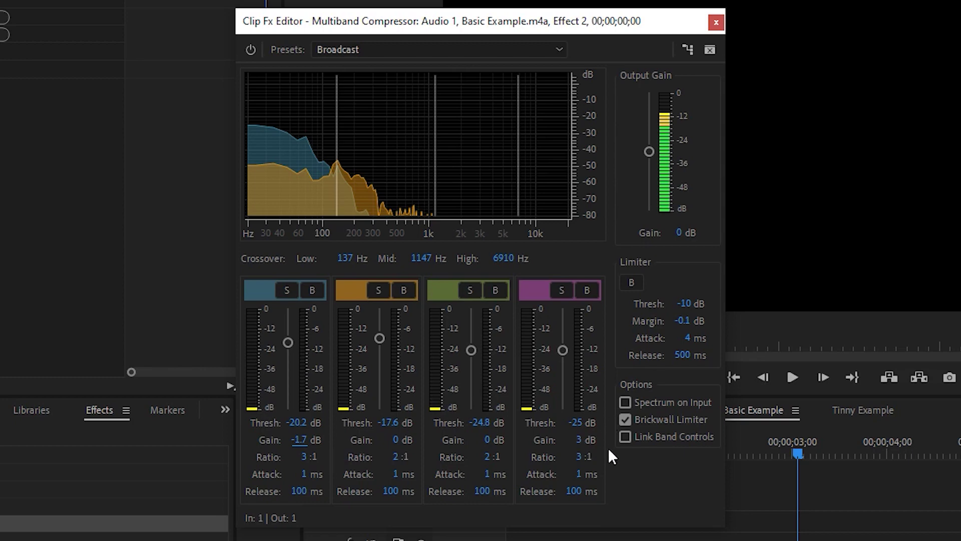
left_click_drag(579, 439, 564, 446)
key("space")
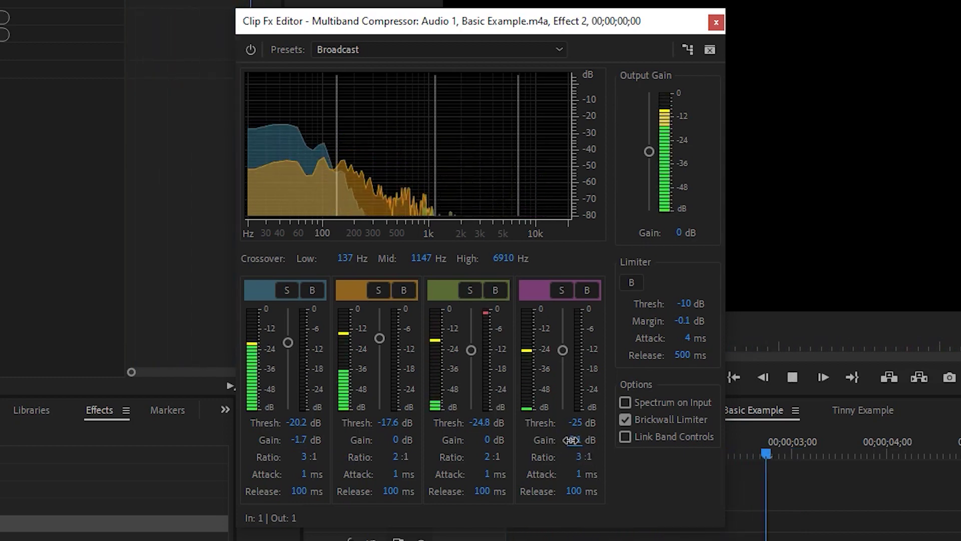
left_click_drag(571, 440, 621, 465)
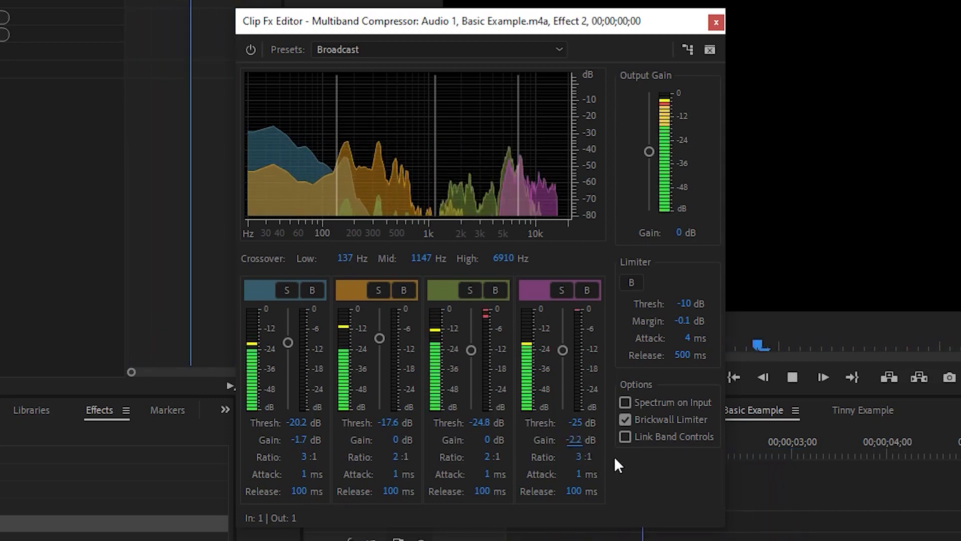
left_click_drag(577, 439, 596, 449)
key("space")
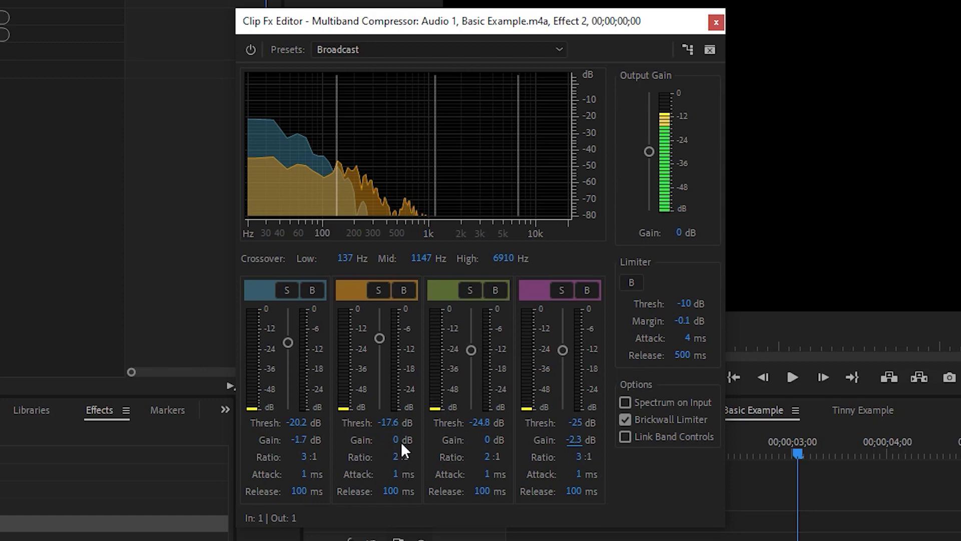
Boost band 2 gain, settling at 4.1 dB, and stop playback
left_click_drag(401, 442, 447, 436)
key("space")
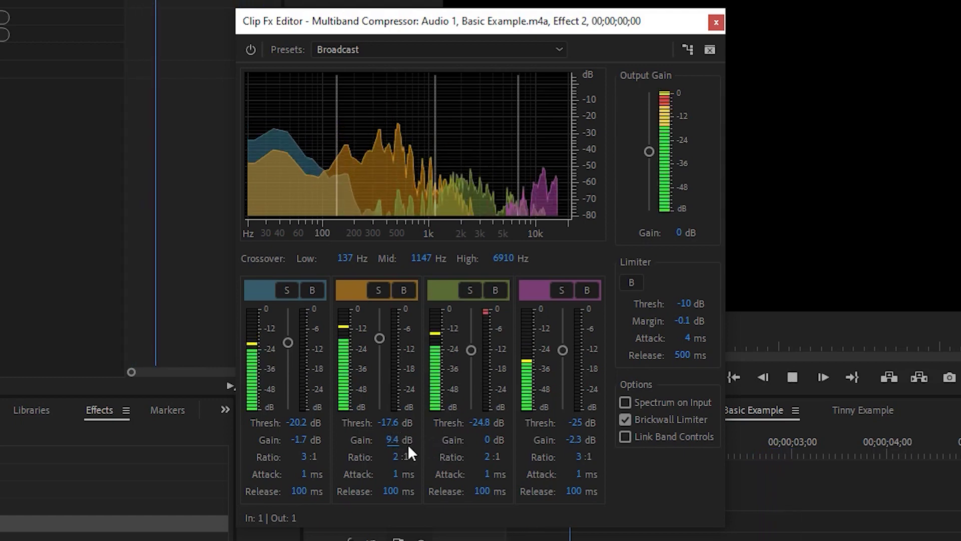
left_click_drag(393, 439, 338, 439)
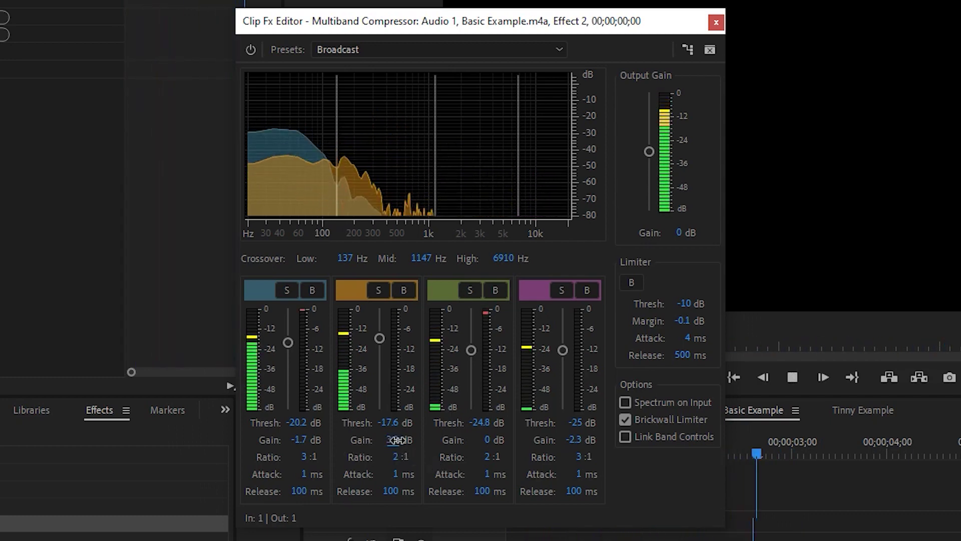
left_click_drag(397, 440, 421, 448)
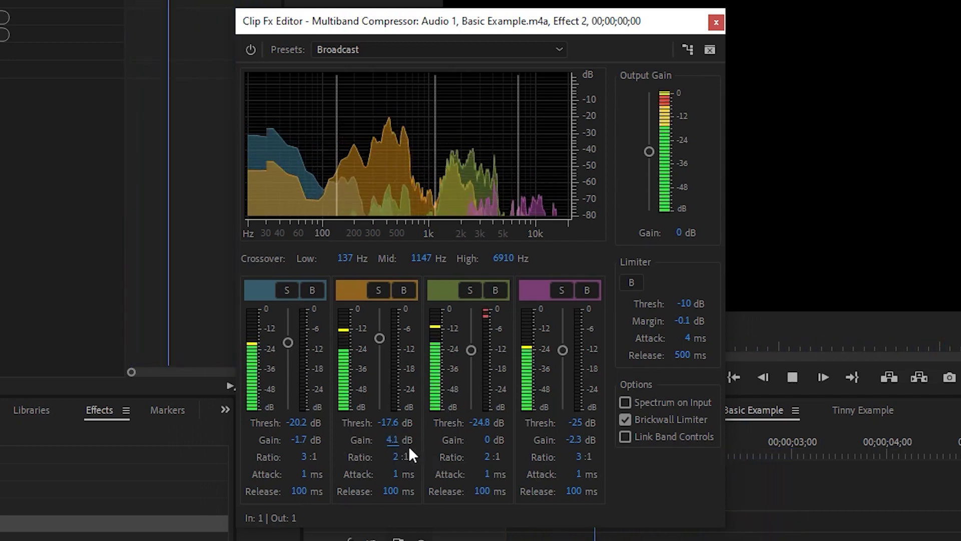
left_click(393, 440)
key("Return")
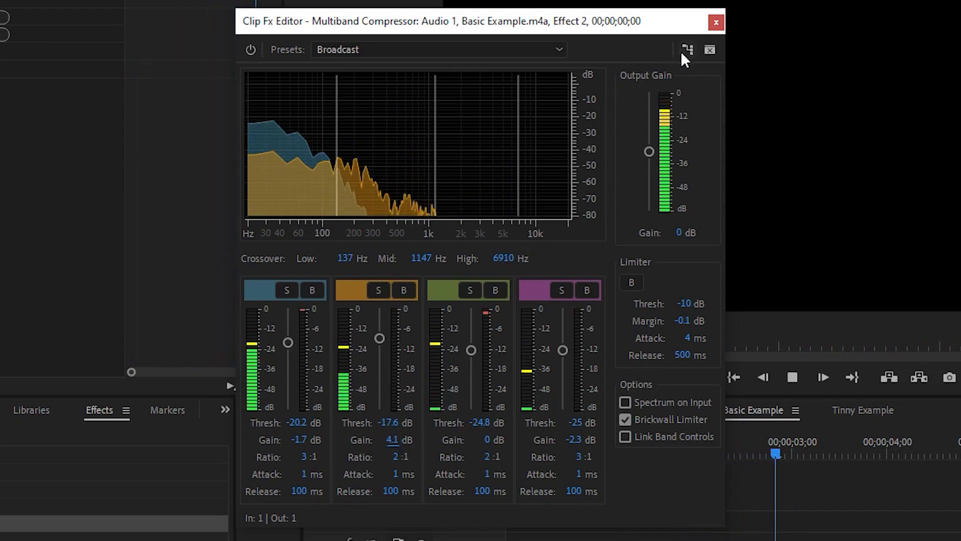
key("space")
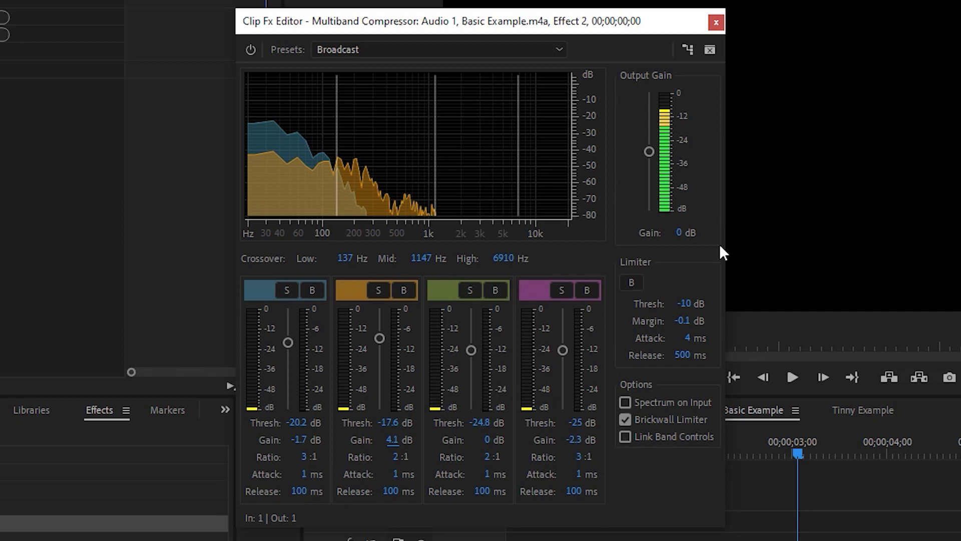
Set the limiter margin to -3 dB, audition the compression, and deselect the clip
left_click_drag(680, 325, 682, 324)
left_click(683, 324)
type("-3")
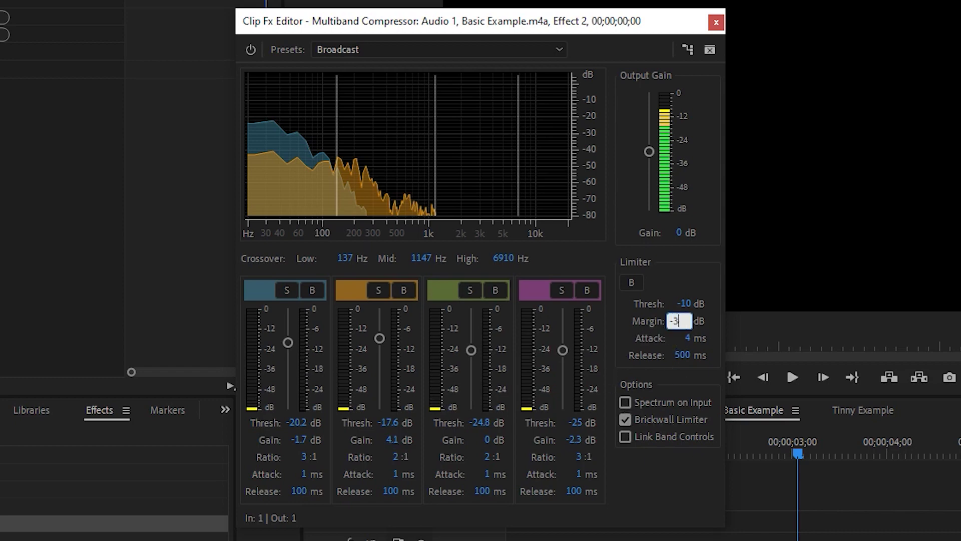
key("Return")
key("space")
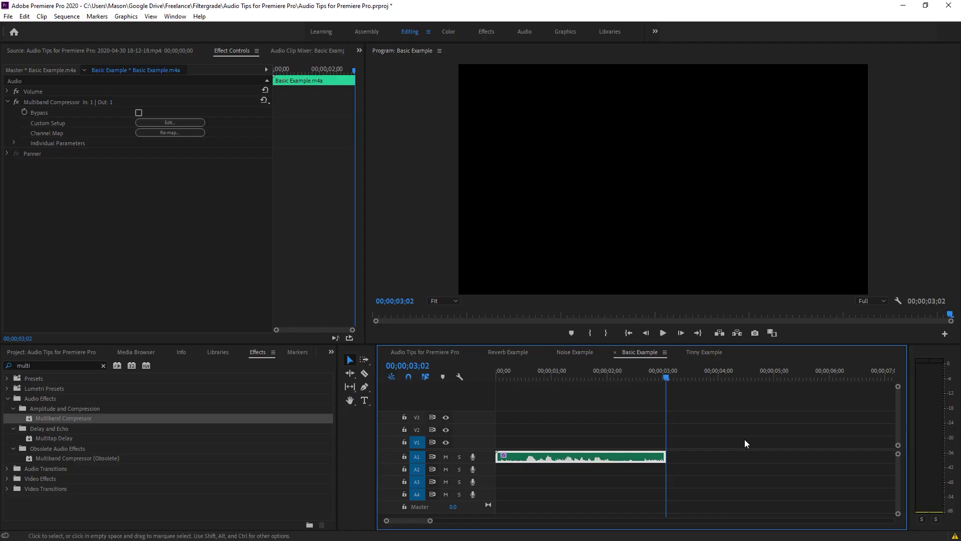
left_click(744, 439)
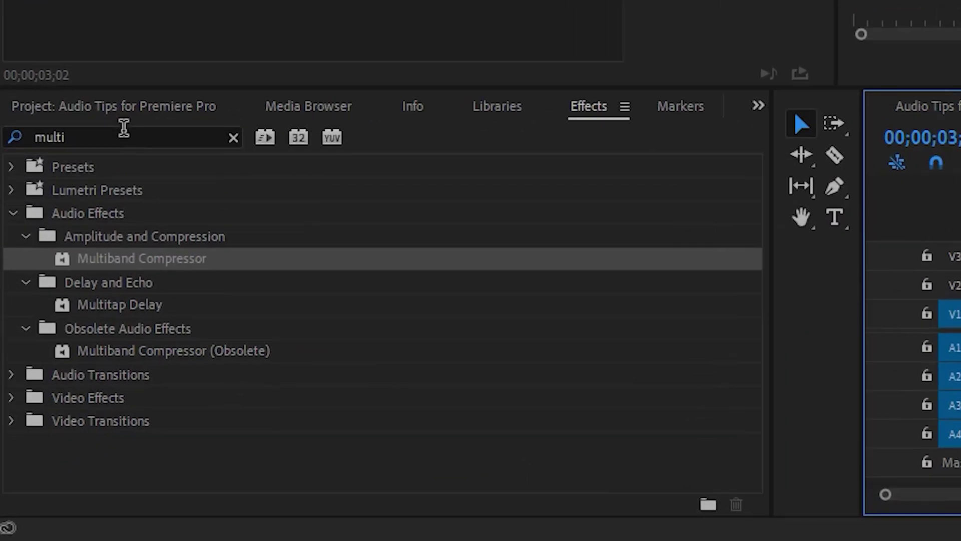
Search 'deno' in Effects and pick DeNoise to add after the Multiband Compressor
left_click(6, 365)
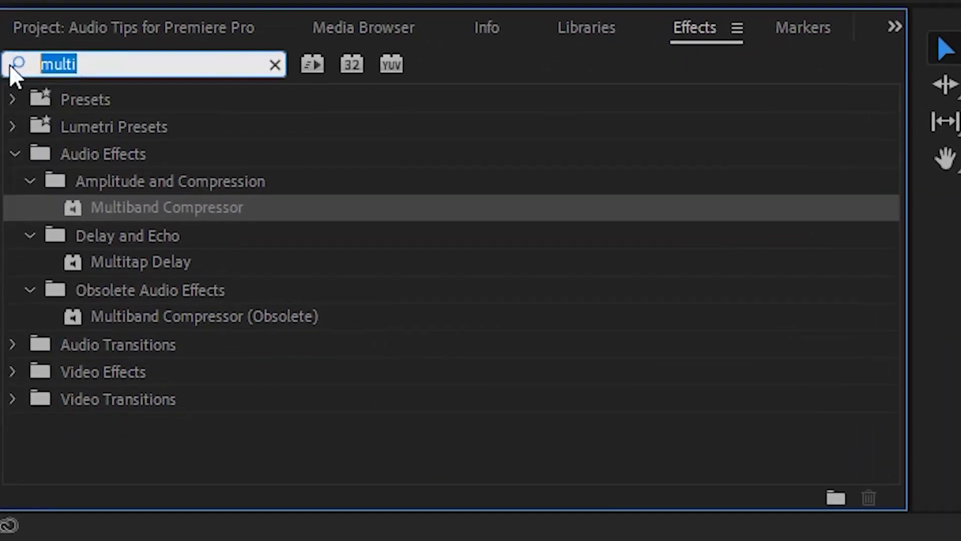
type("deno")
left_click(129, 211)
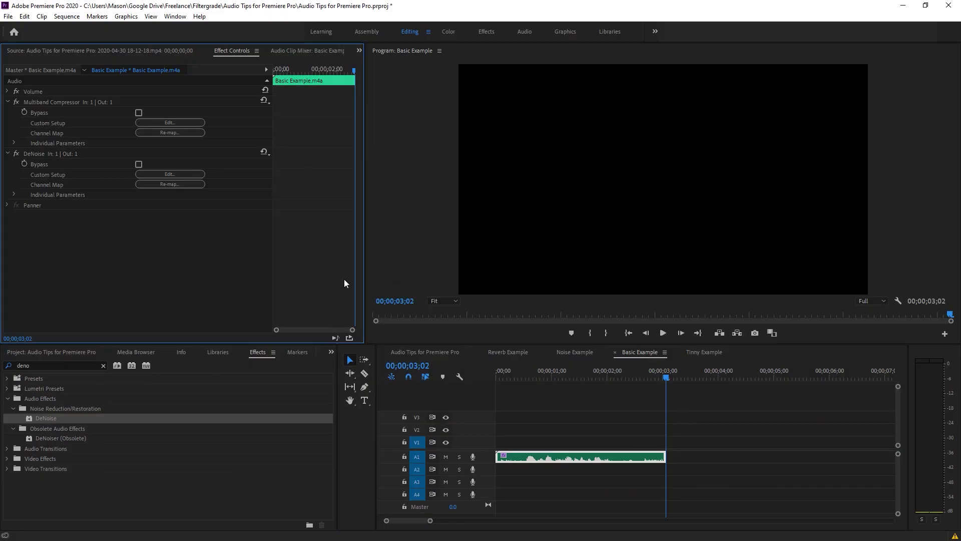
Lower the Basic Example DeNoise amount to 17%, close its editor, and select the Noise Example clip
left_click(178, 173)
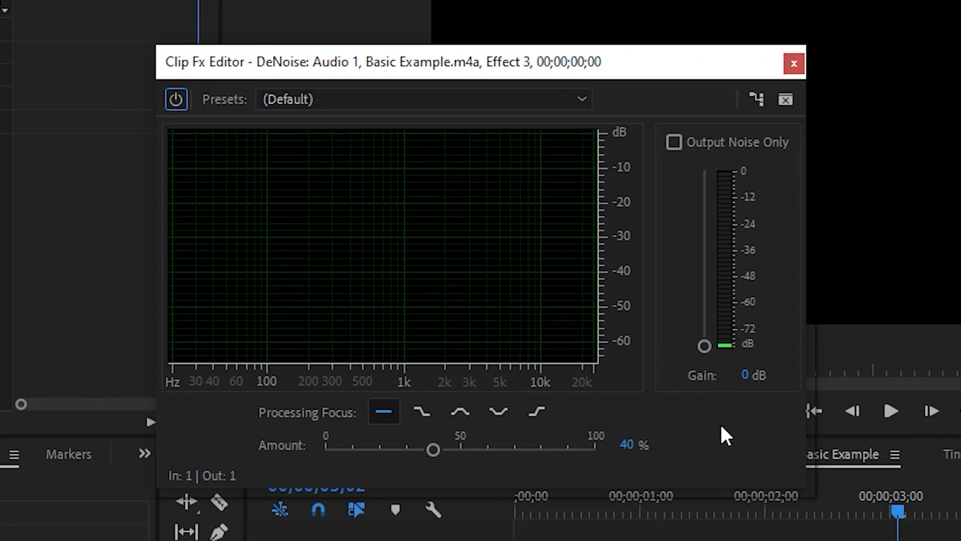
key("space")
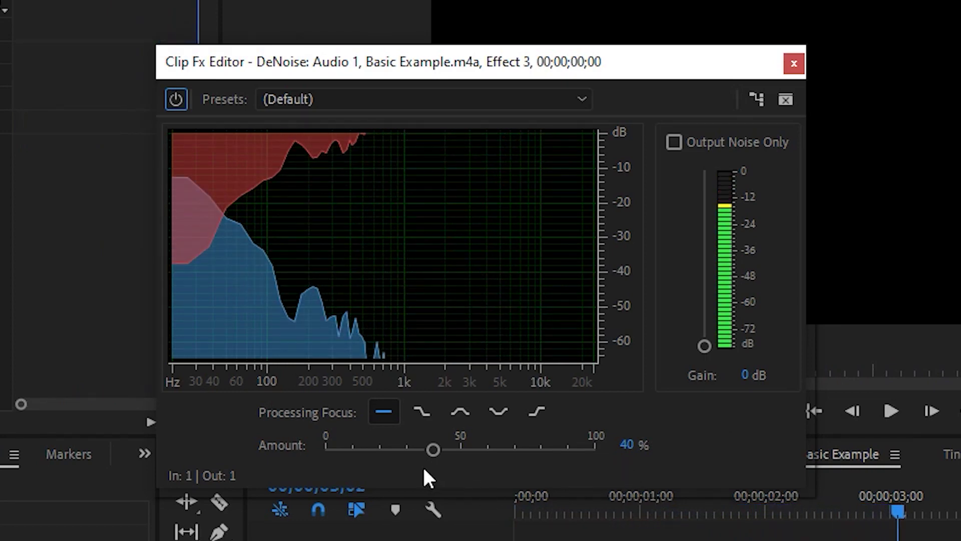
left_click_drag(433, 449, 373, 449)
key("space")
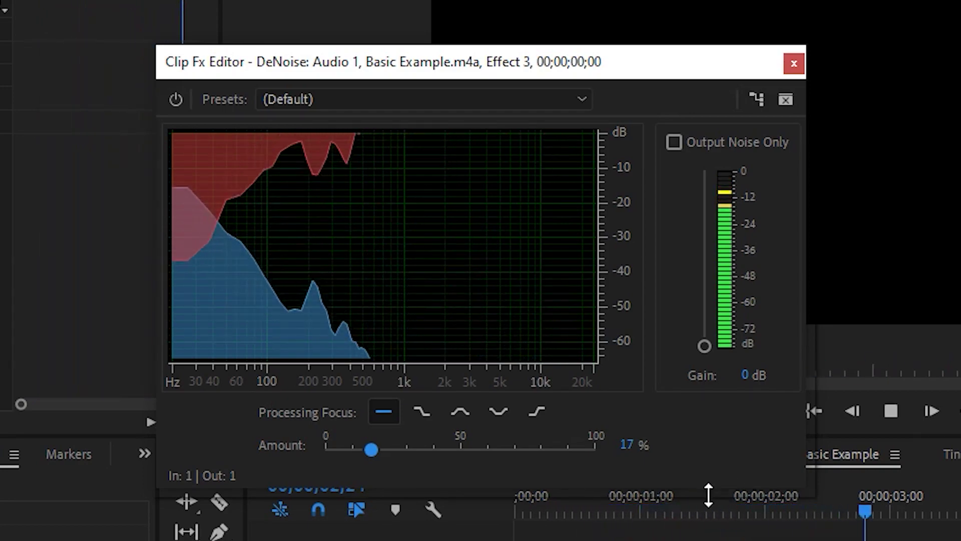
left_click(795, 63)
left_click(583, 353)
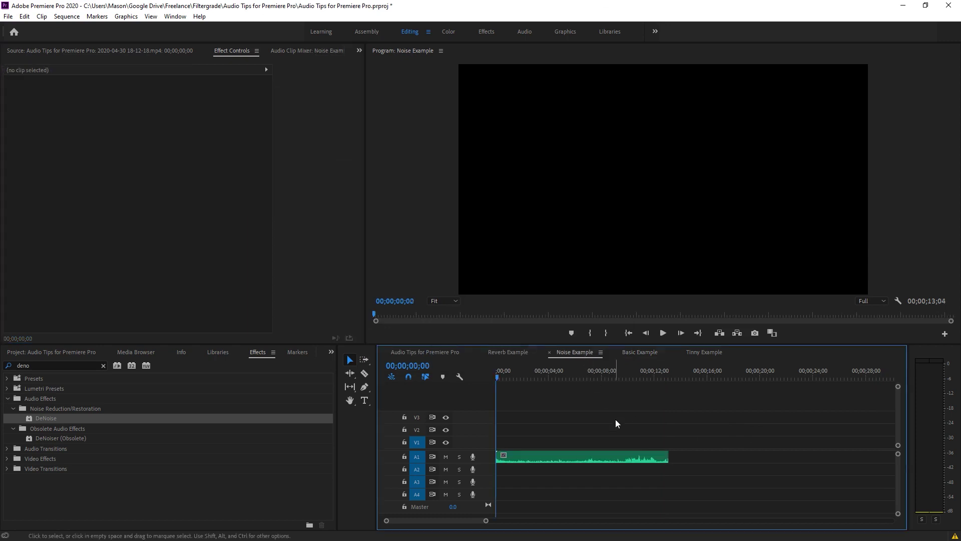
left_click(562, 453)
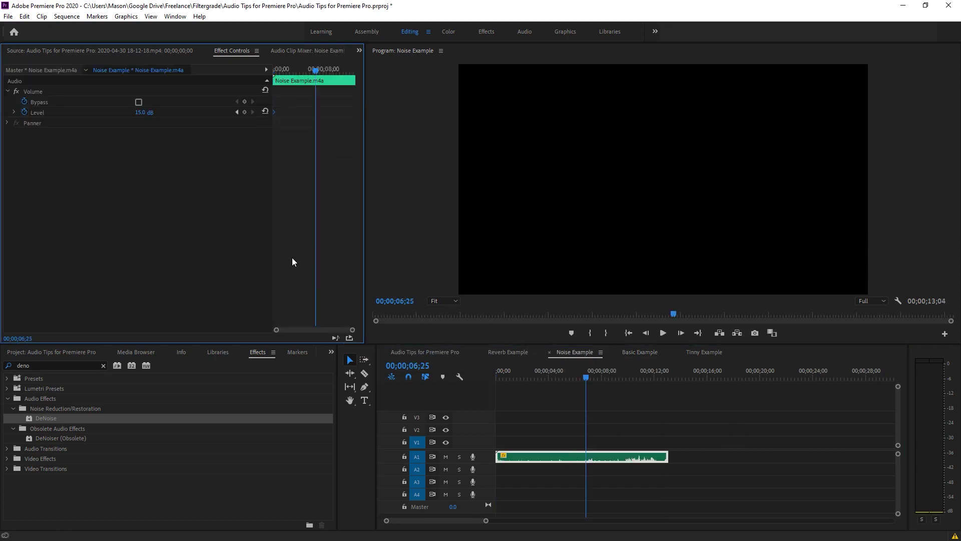
Listen to the noisy Noise Example clip, then drag DeNoise onto it
key("space")
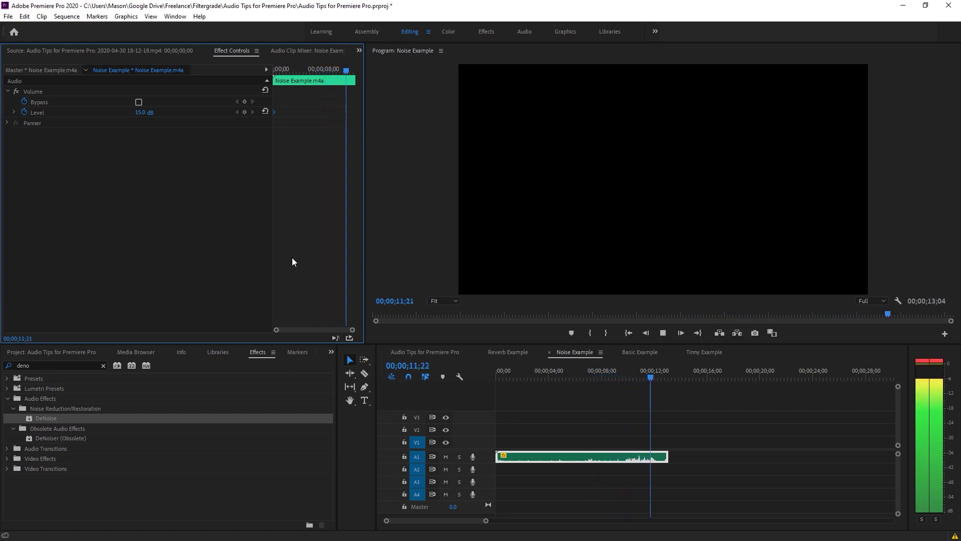
key("space")
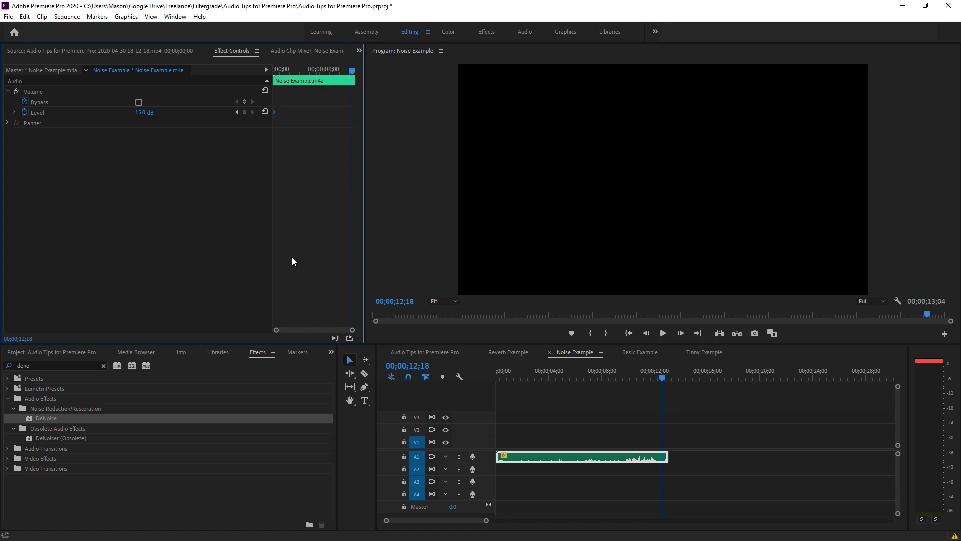
left_click_drag(56, 419, 570, 456)
Open the Noise Example clip's DeNoise editor and preview the default 40% reduction
left_click(170, 143)
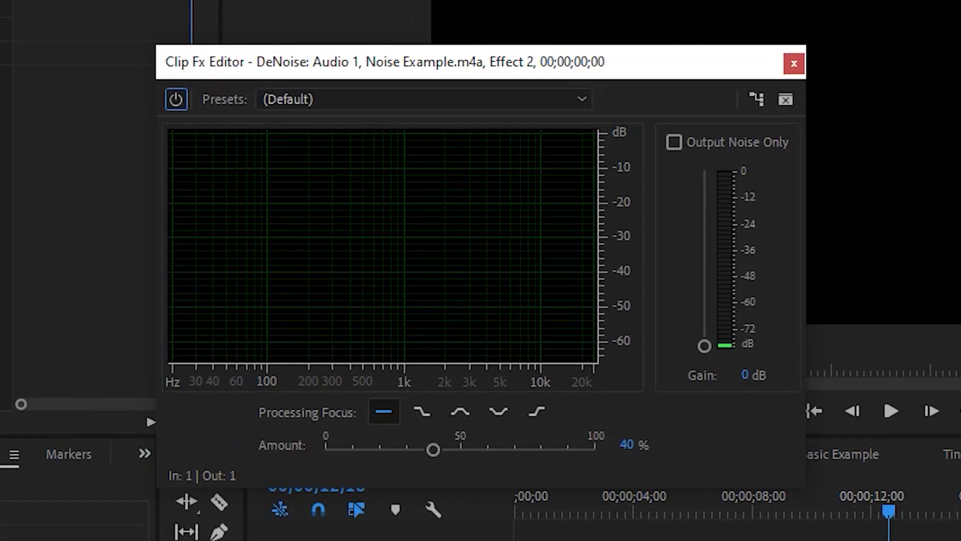
key("space")
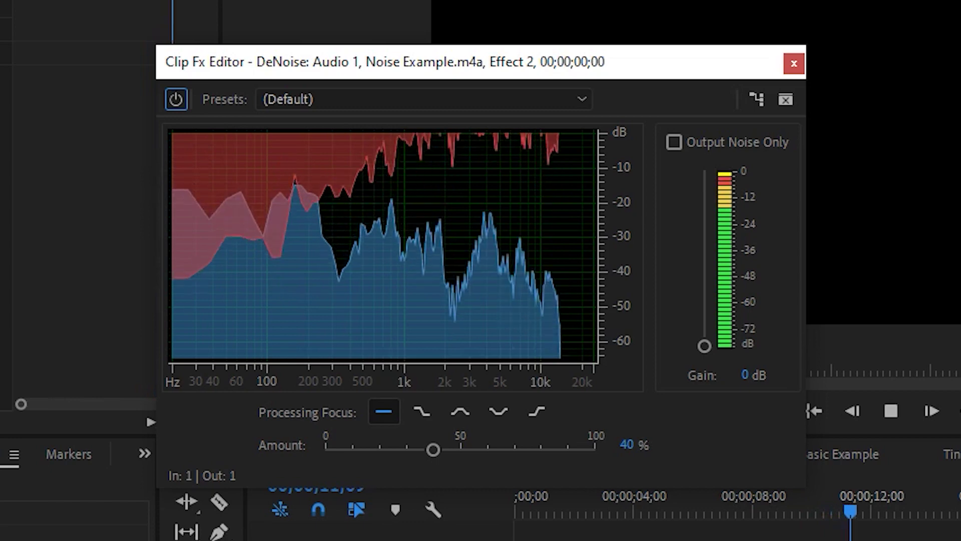
key("space")
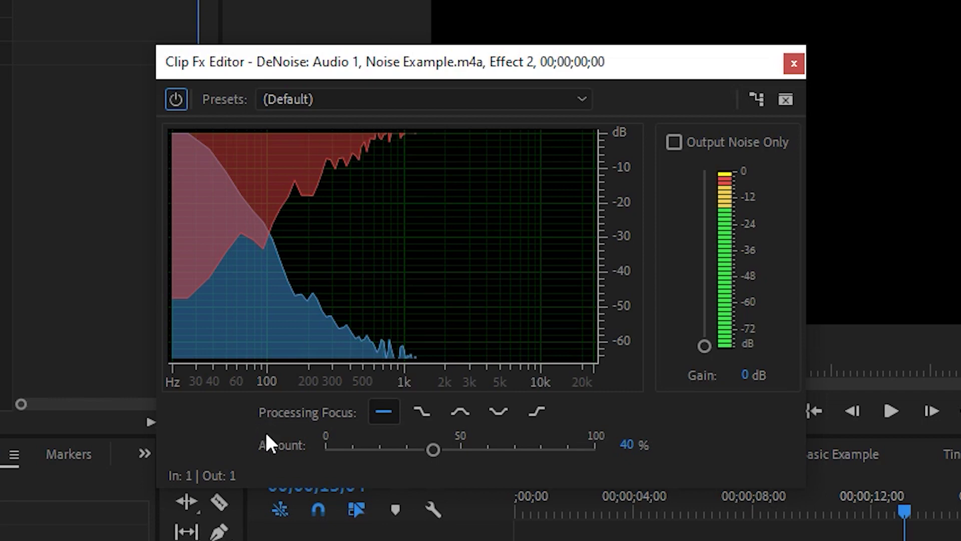
Set DeNoise to 57% with Processing Focus on lower frequencies, previewing from about 8.7 seconds
left_click_drag(444, 449, 488, 450)
left_click(409, 416)
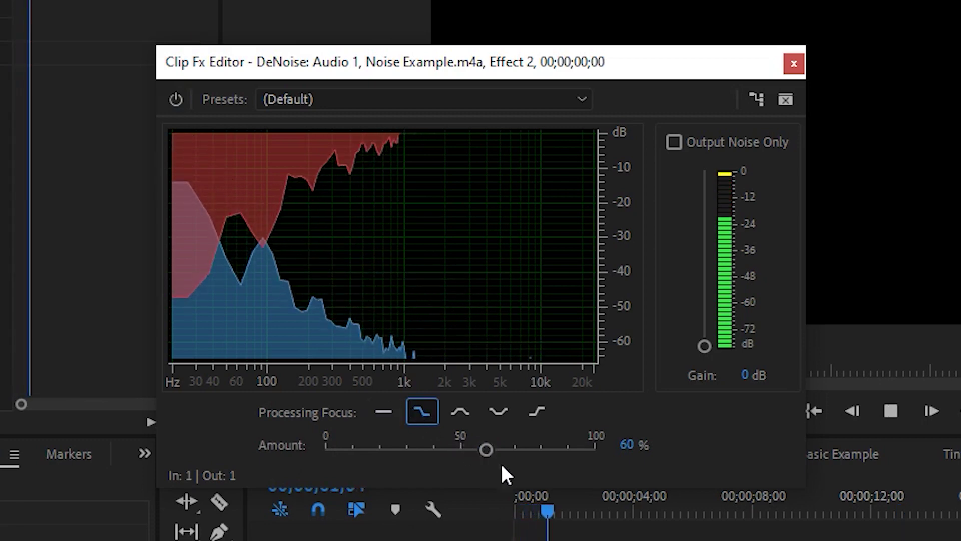
left_click(776, 503)
key("space")
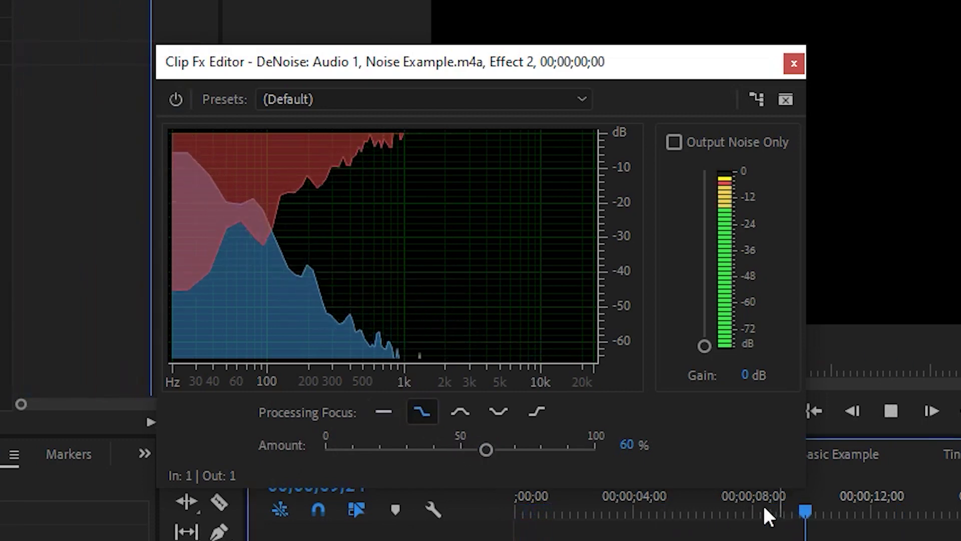
left_click_drag(495, 458, 483, 455)
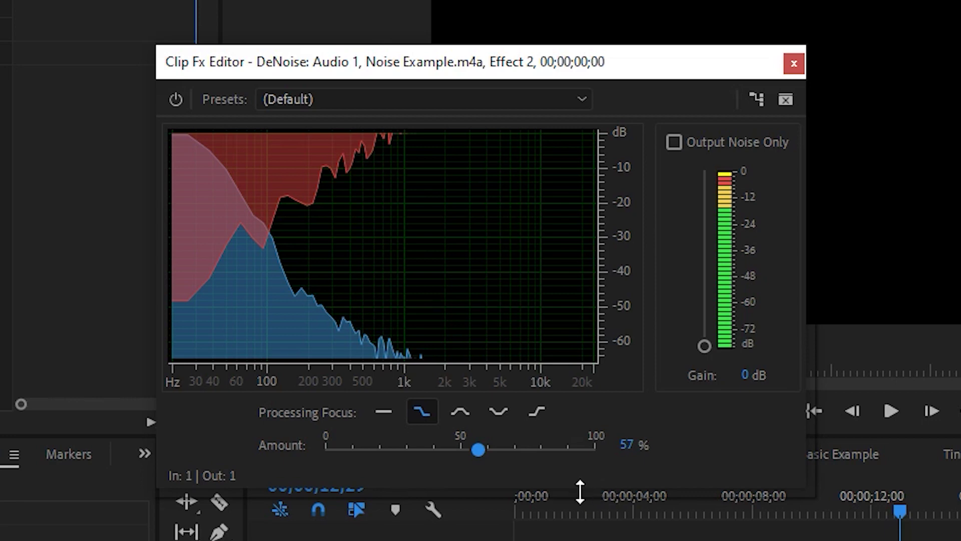
Turn on Output Noise Only and replay from around 7;20 and 7;10 to hear the removed noise
left_click(674, 142)
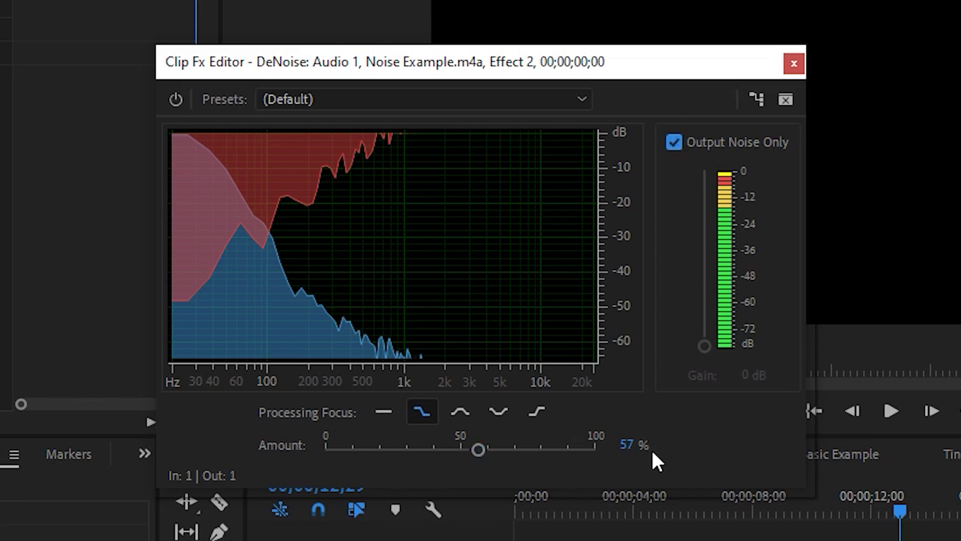
left_click(766, 504)
key("space")
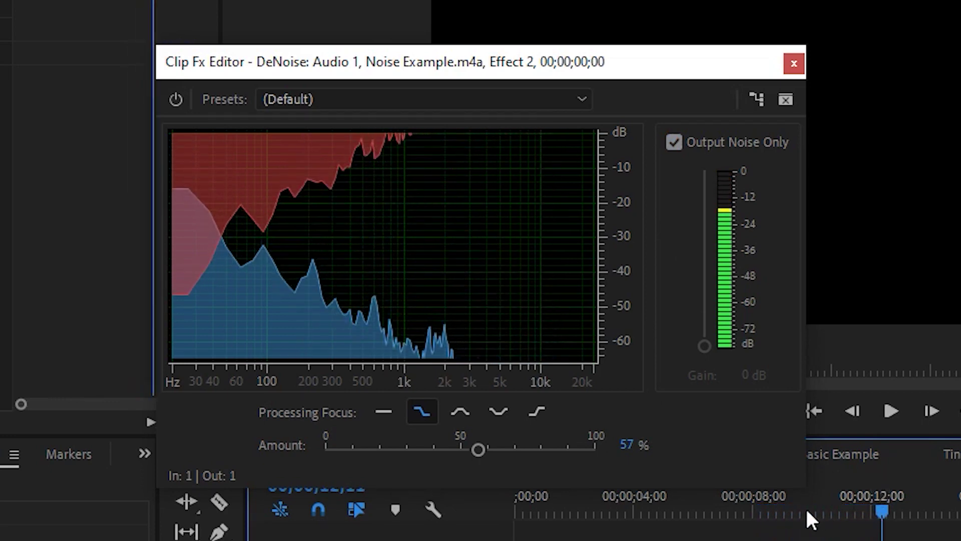
left_click(706, 505)
key("space")
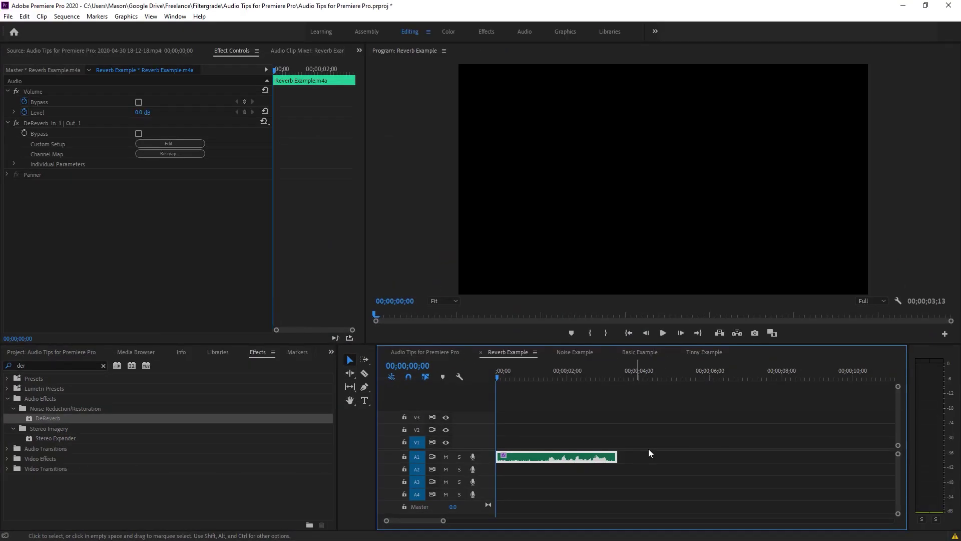
Play the Reverb Example clip, return to the sequence start, and open DeReverb's Clip Fx Editor
key("space")
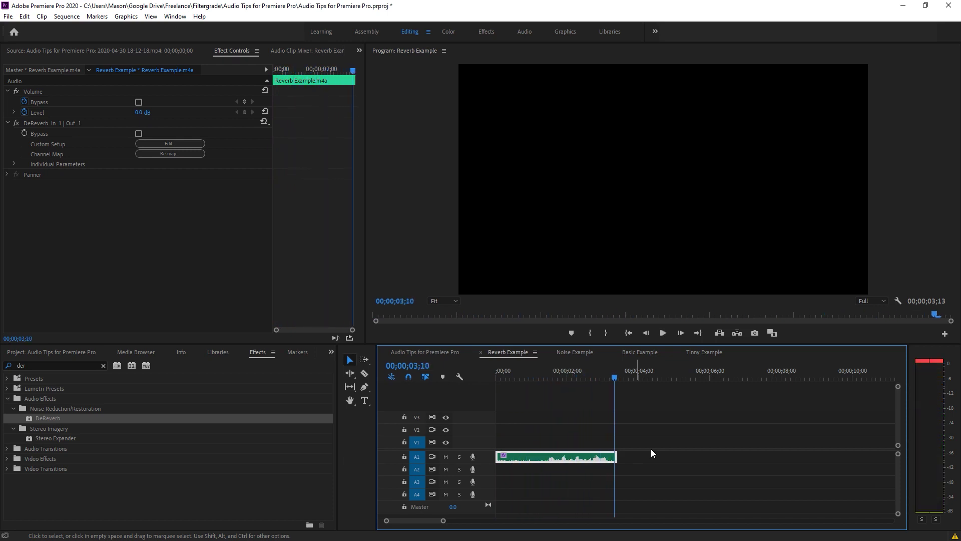
key("Home")
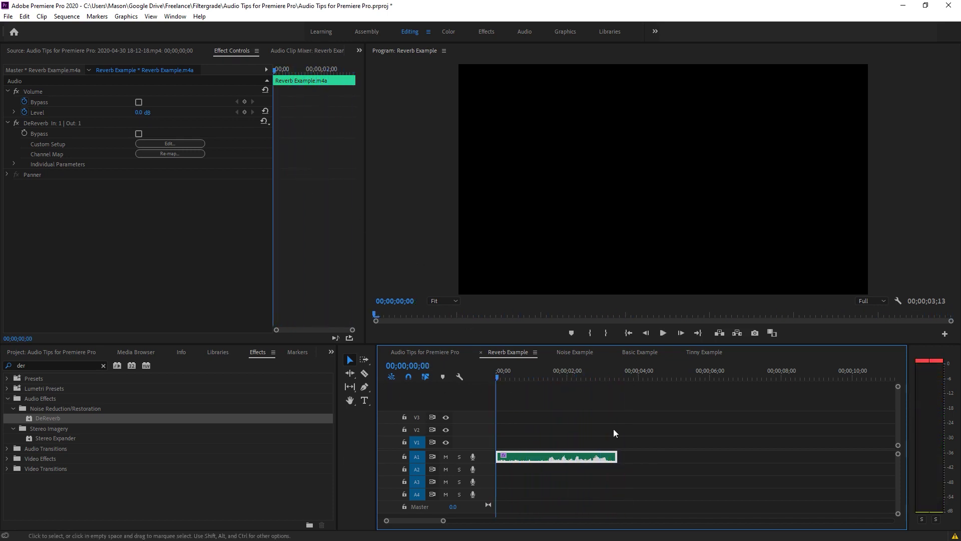
left_click(187, 143)
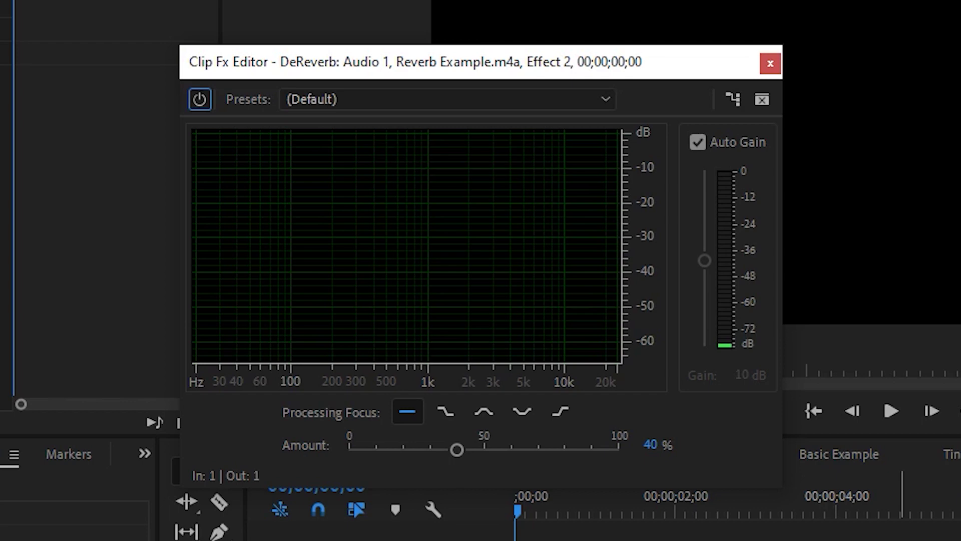
Set DeReverb Amount to 61% with the flat full-range Processing Focus after auditioning other focus options
key("space")
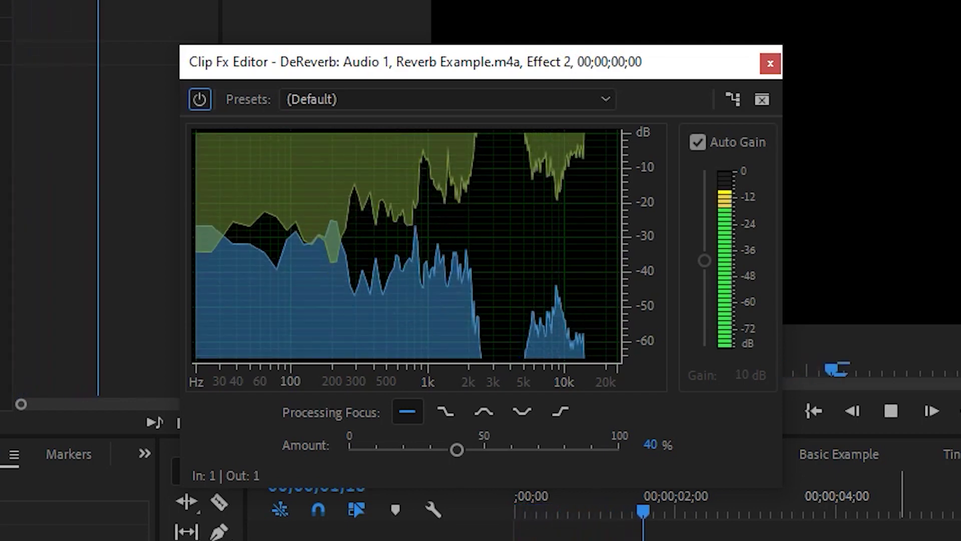
key("space")
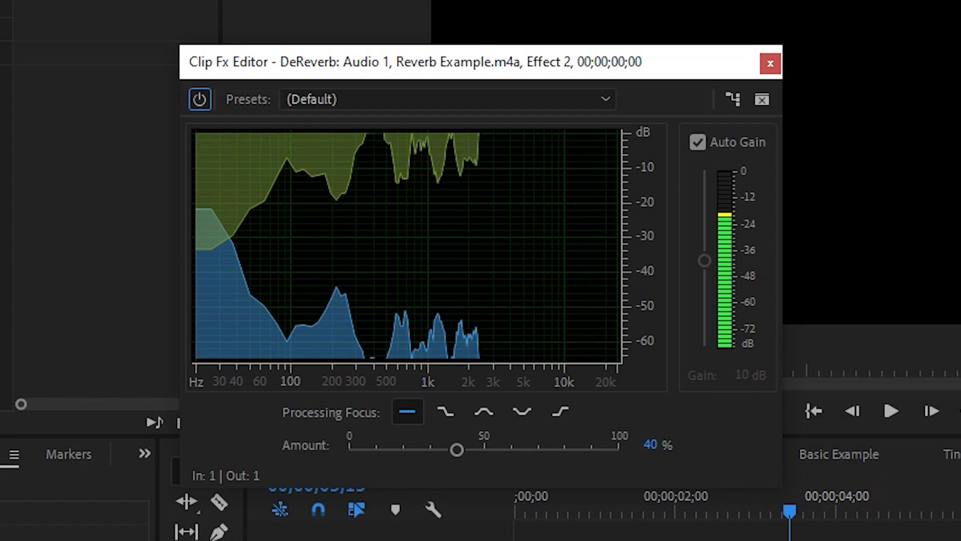
left_click_drag(460, 449, 510, 450)
left_click(593, 511)
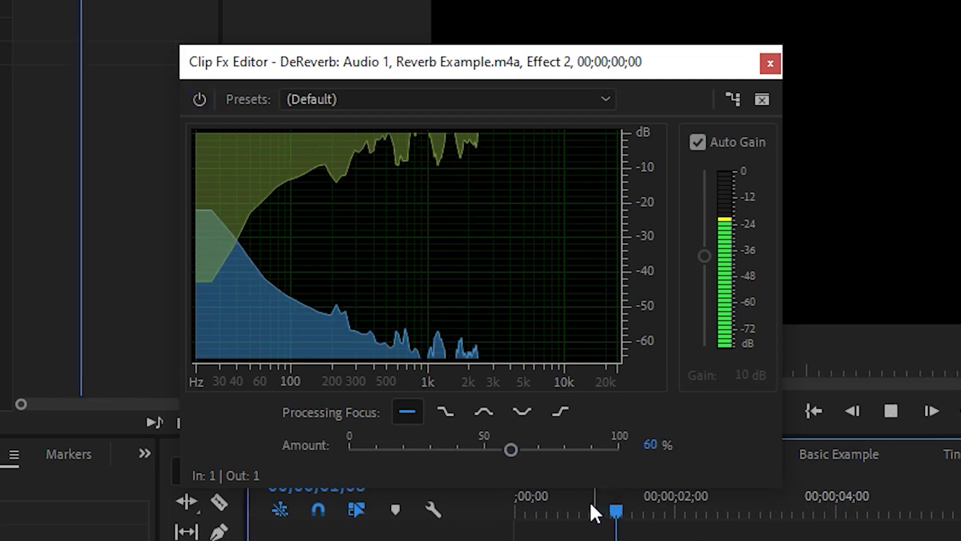
left_click(566, 502)
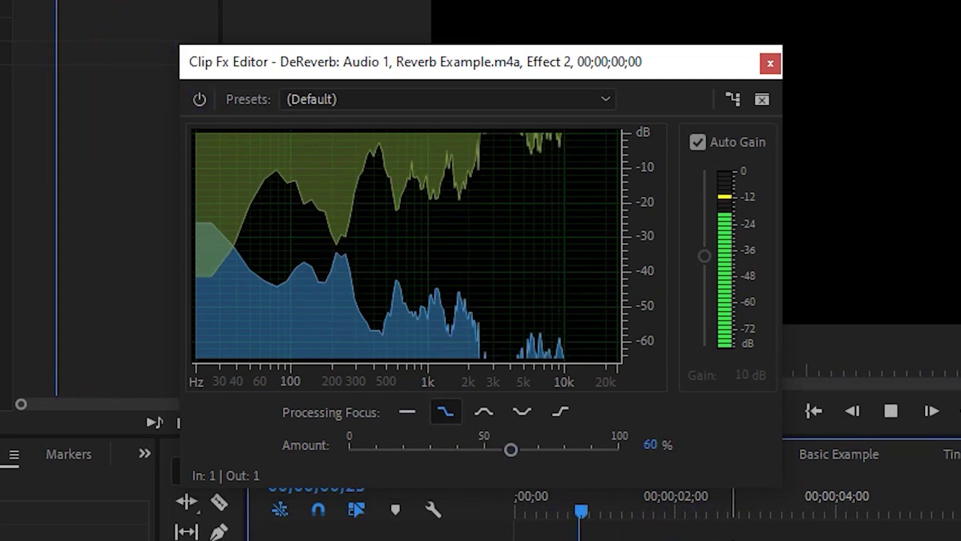
left_click(483, 412)
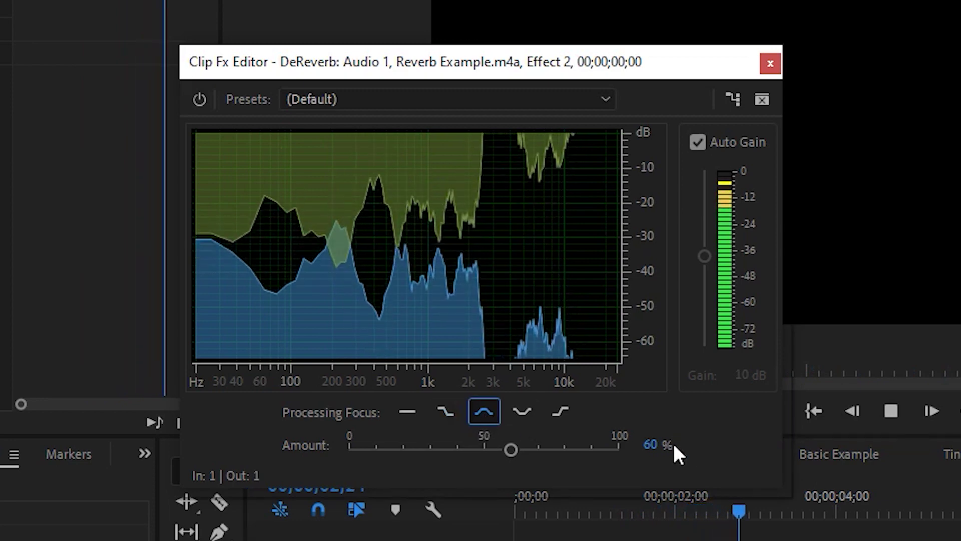
left_click(521, 413)
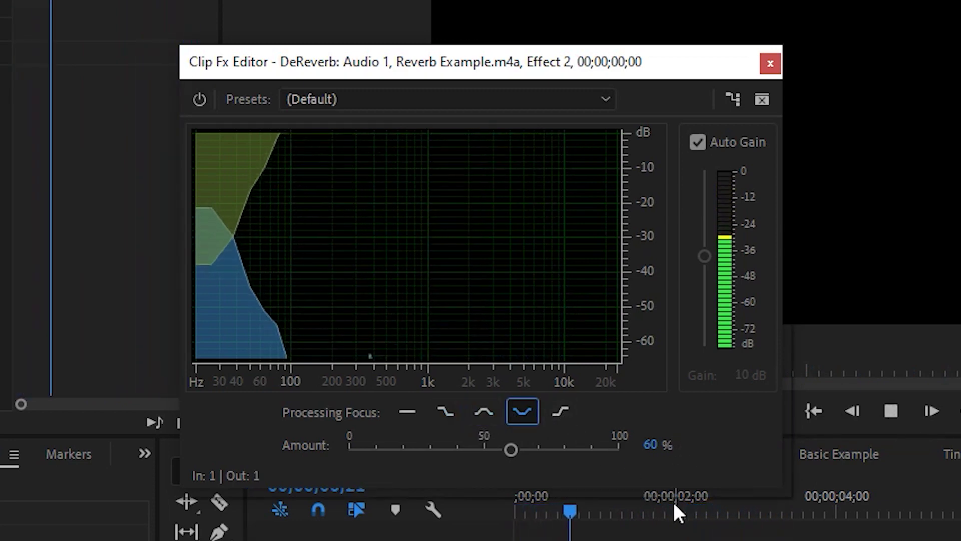
left_click_drag(511, 449, 513, 449)
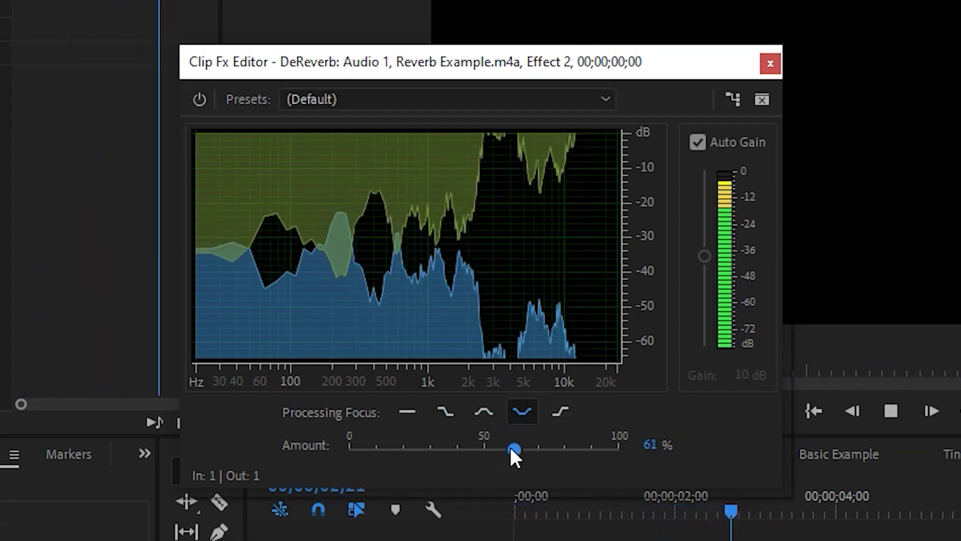
left_click(407, 412)
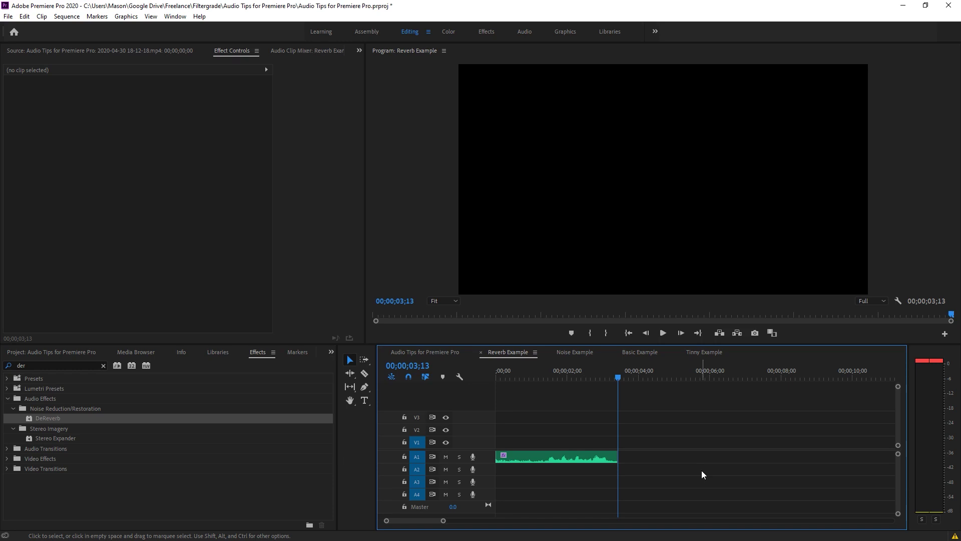
Show the Audio Track Mixer for the Audio Tips for Premiere Pro sequence
left_click(170, 19)
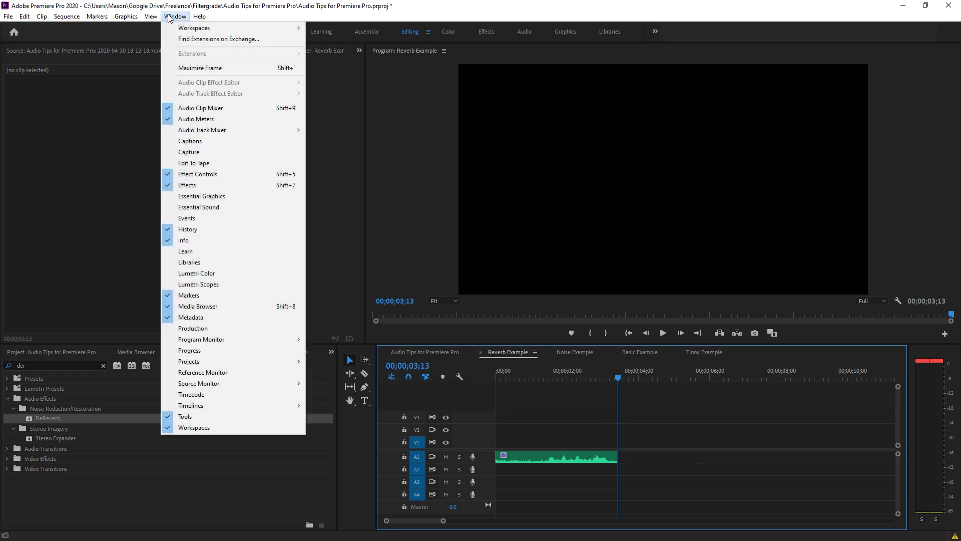
mouse_move(228, 131)
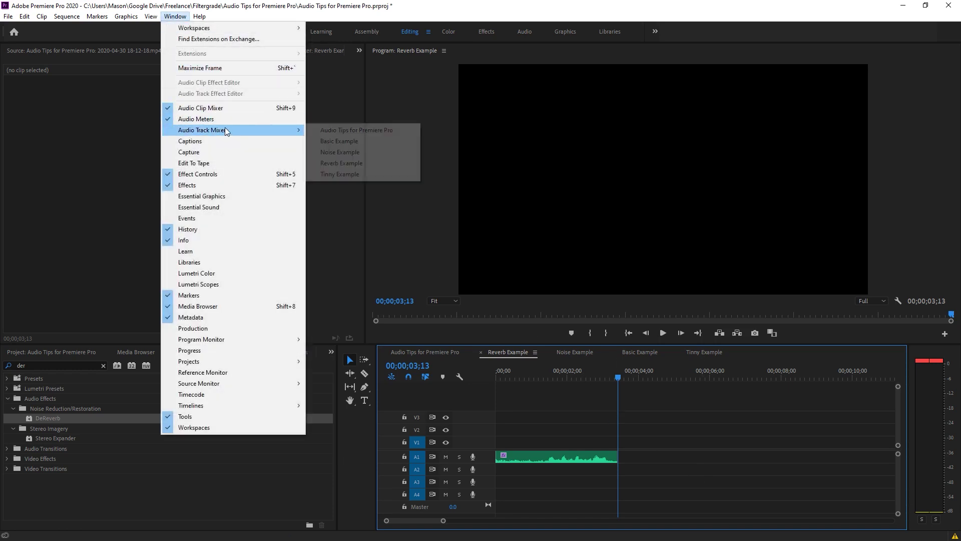
left_click(358, 130)
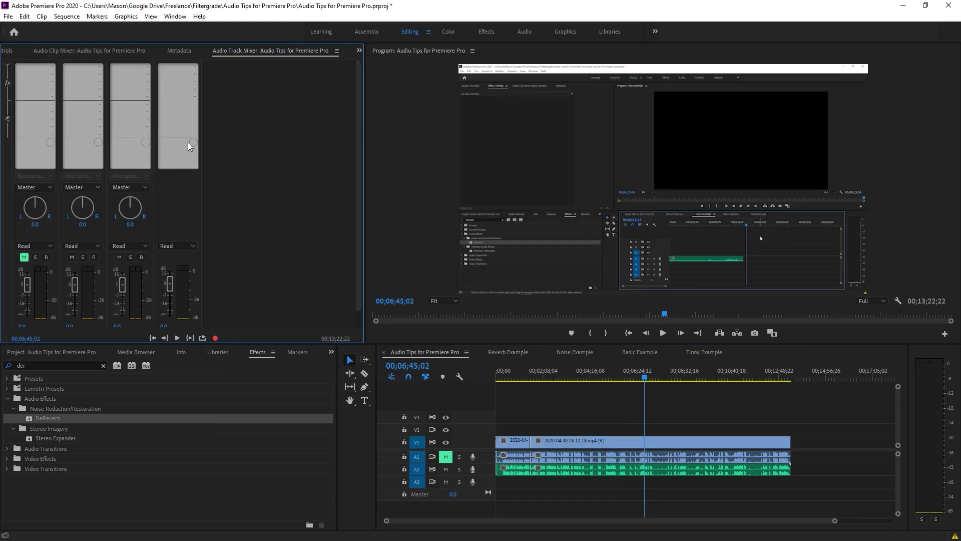
Insert Multiband Compressor as a track effect on Audio 1 and open its settings
left_click(53, 67)
mouse_move(54, 93)
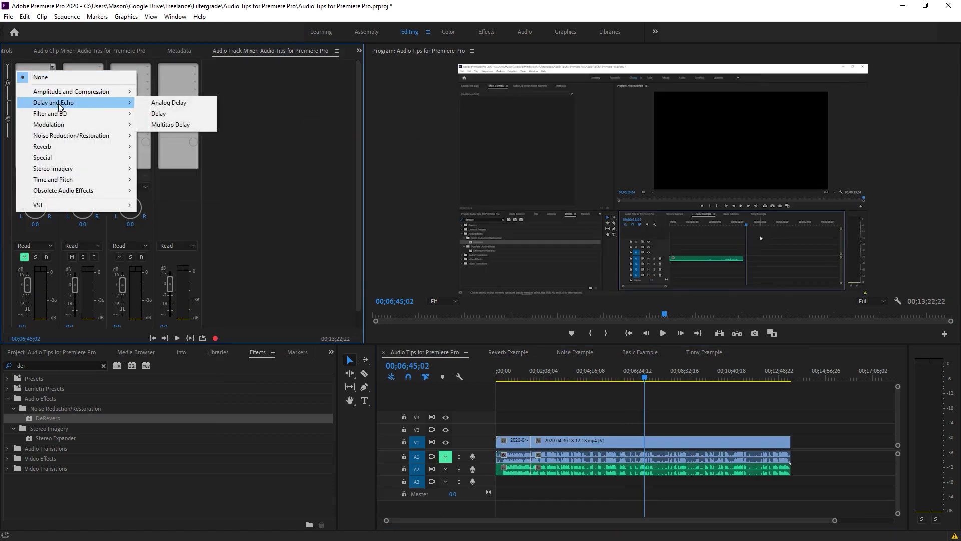
mouse_move(70, 138)
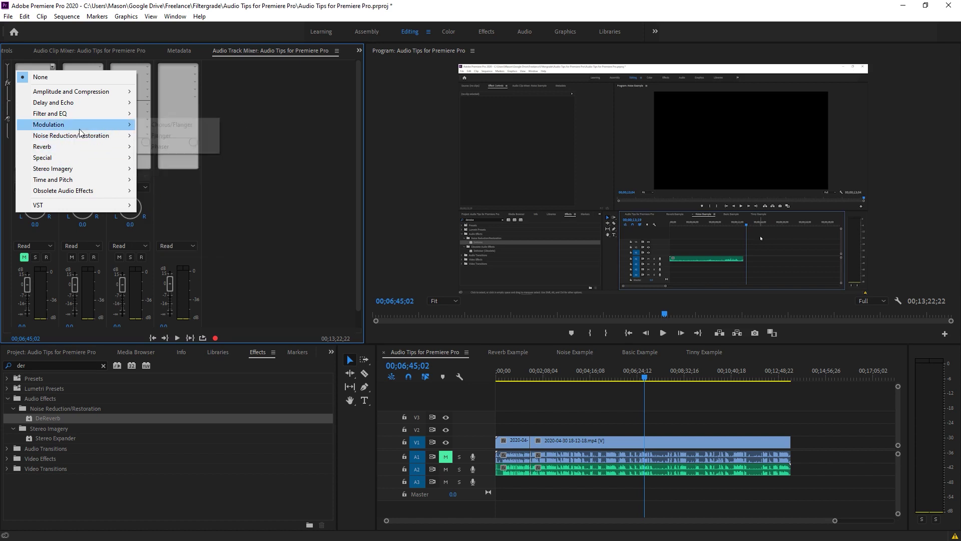
left_click(165, 168)
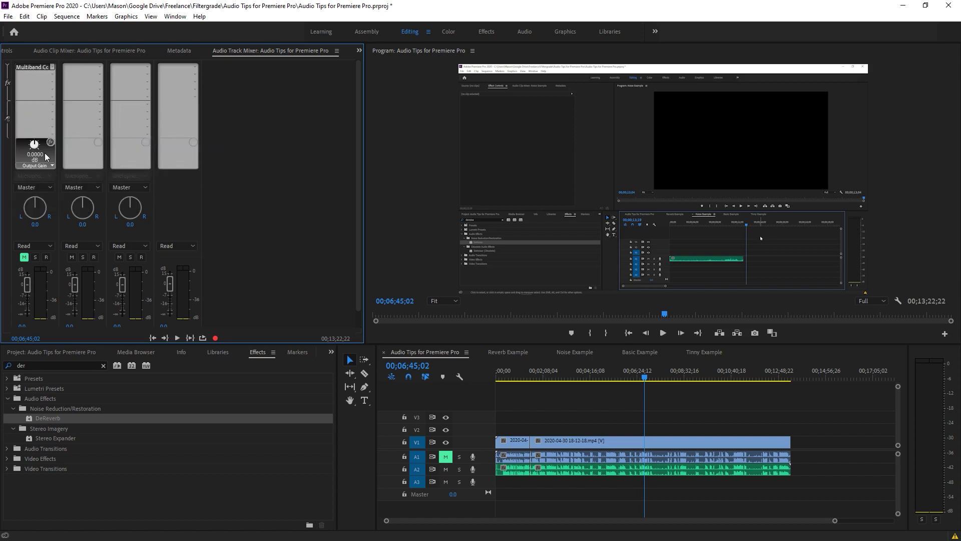
double_click(34, 70)
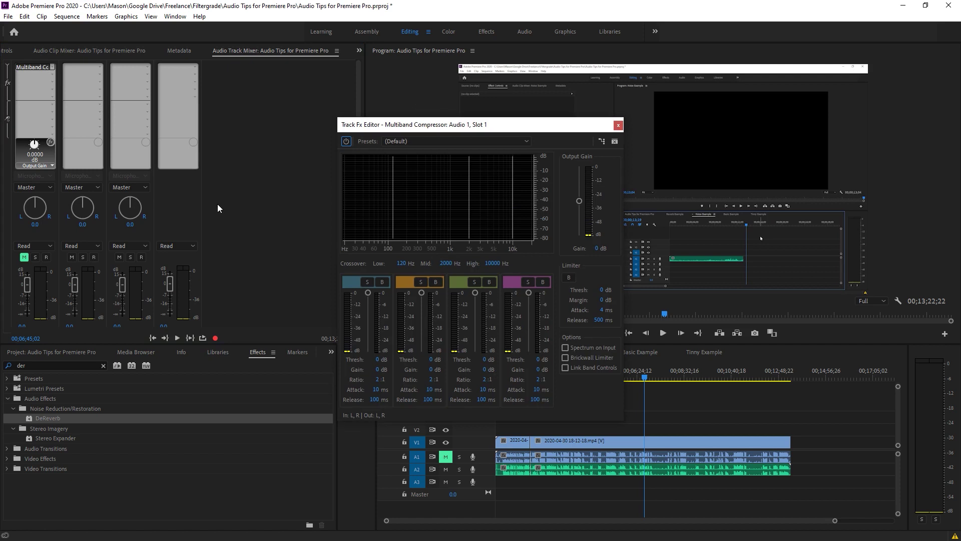
Add Flanger as Audio 1's second track effect and close the Multiband Compressor settings
left_click(53, 74)
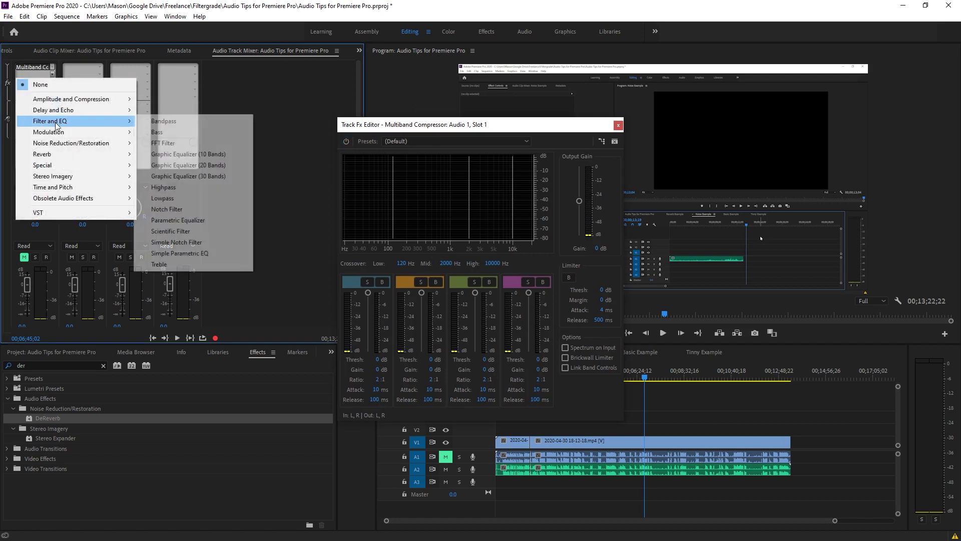
mouse_move(120, 132)
left_click(165, 142)
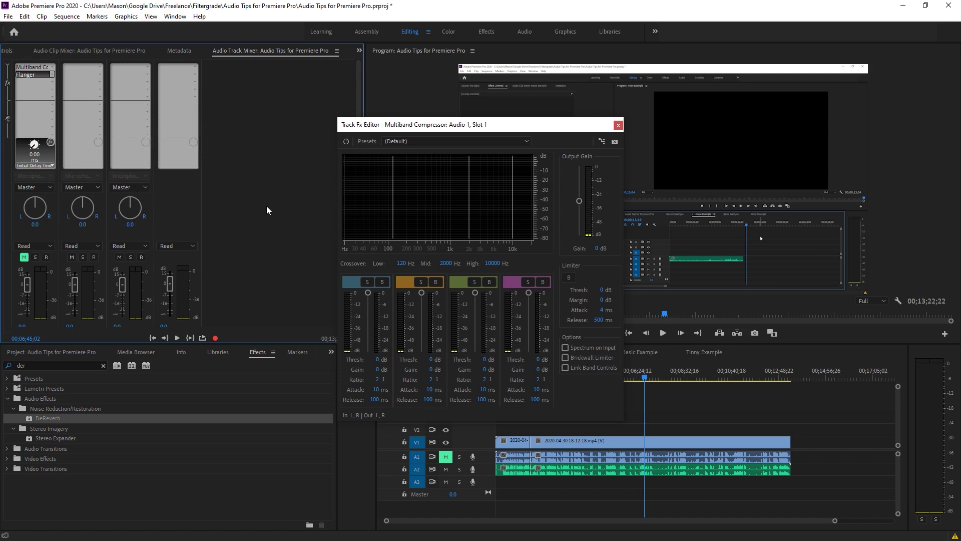
left_click(353, 162)
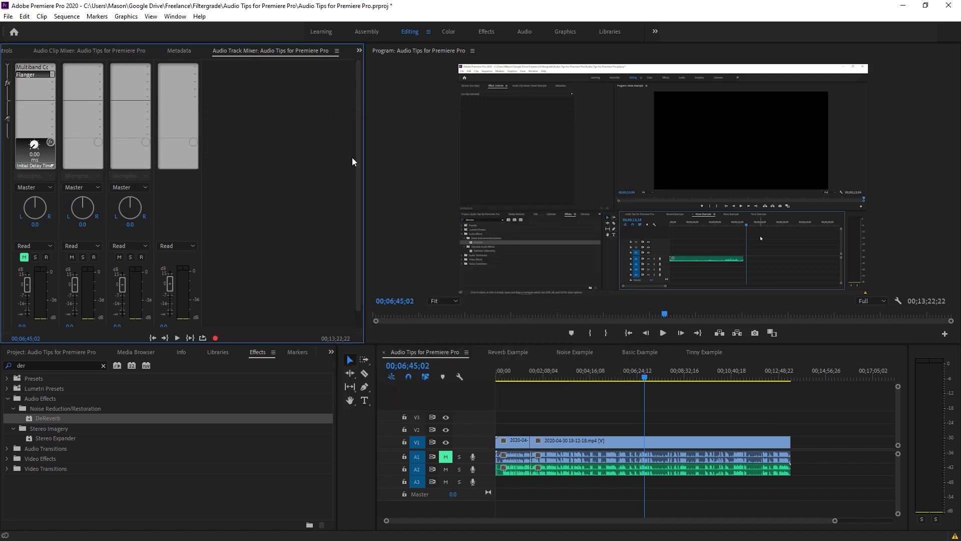